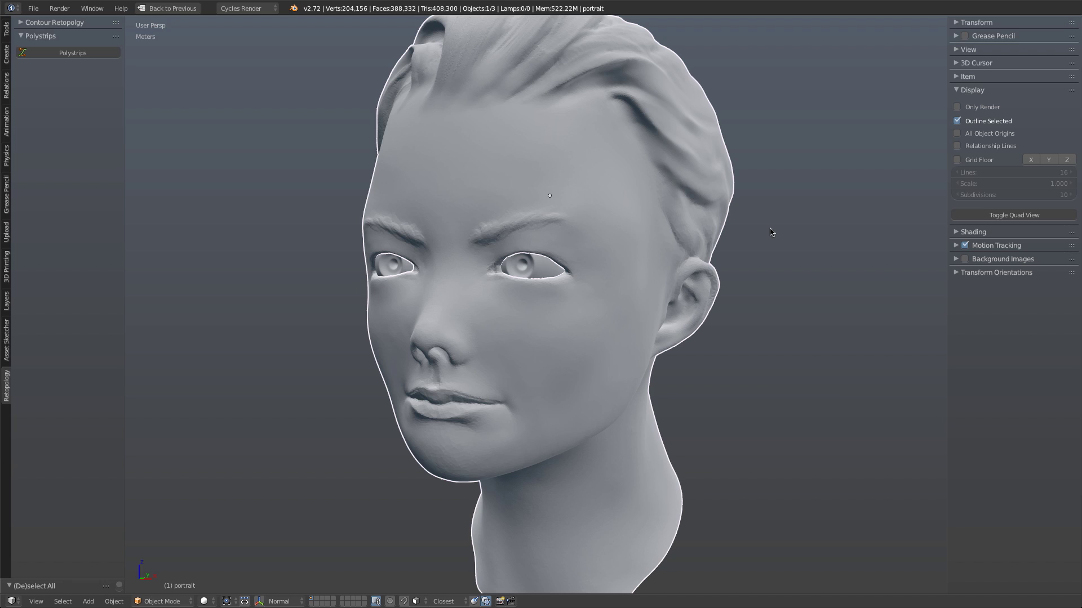
Step: Start Polystrips on the portrait head and draw a strip following the model's left eyebrow, from the brow centre to the temple
{"action": "scroll", "coordinate": [771, 232], "scroll_direction": "up", "scroll_amount": 2}
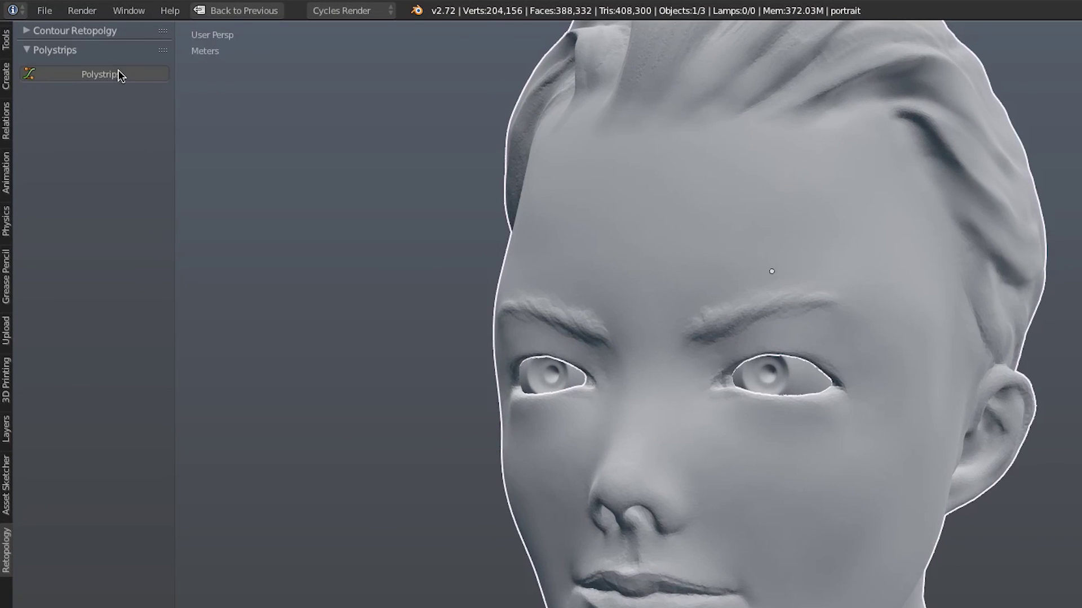
{"action": "left_click", "coordinate": [119, 75]}
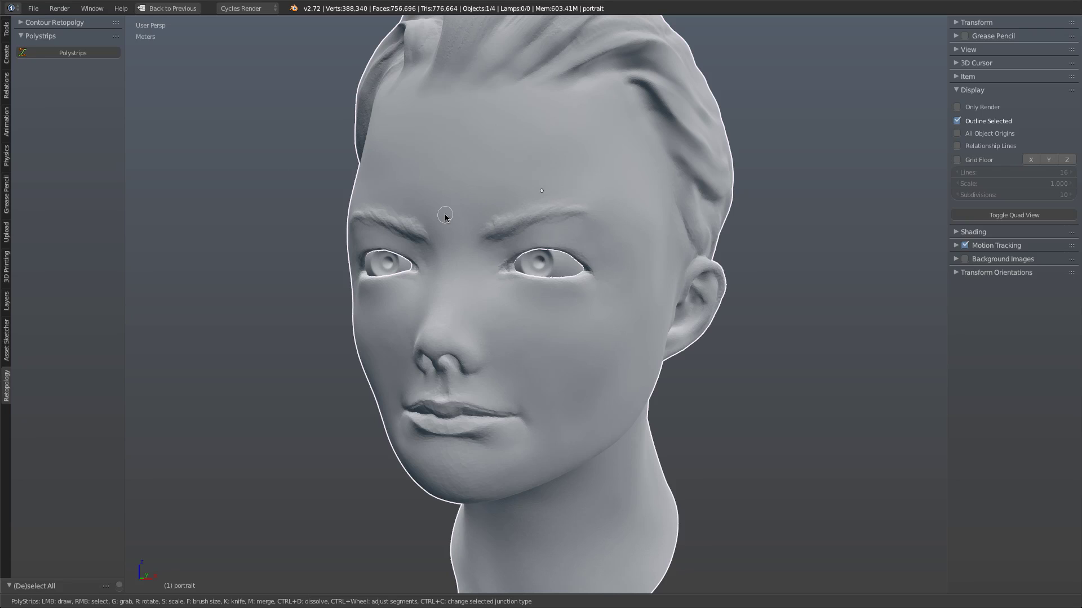
{"action": "left_click_drag", "start_coordinate": [450, 215], "coordinate": [470, 214]}
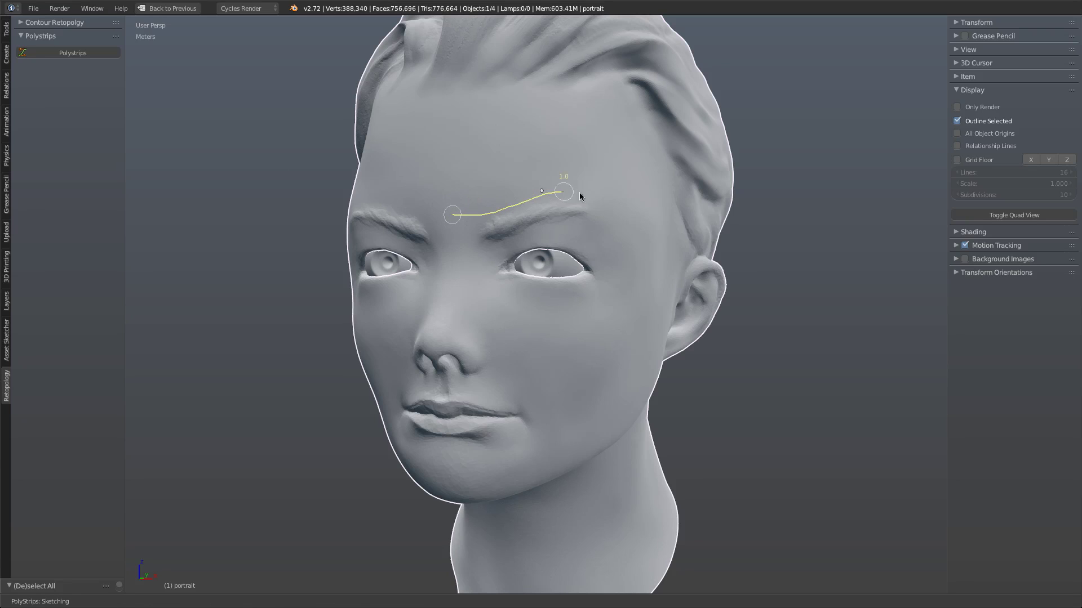
{"action": "left_click_drag", "start_coordinate": [622, 227], "coordinate": [622, 227]}
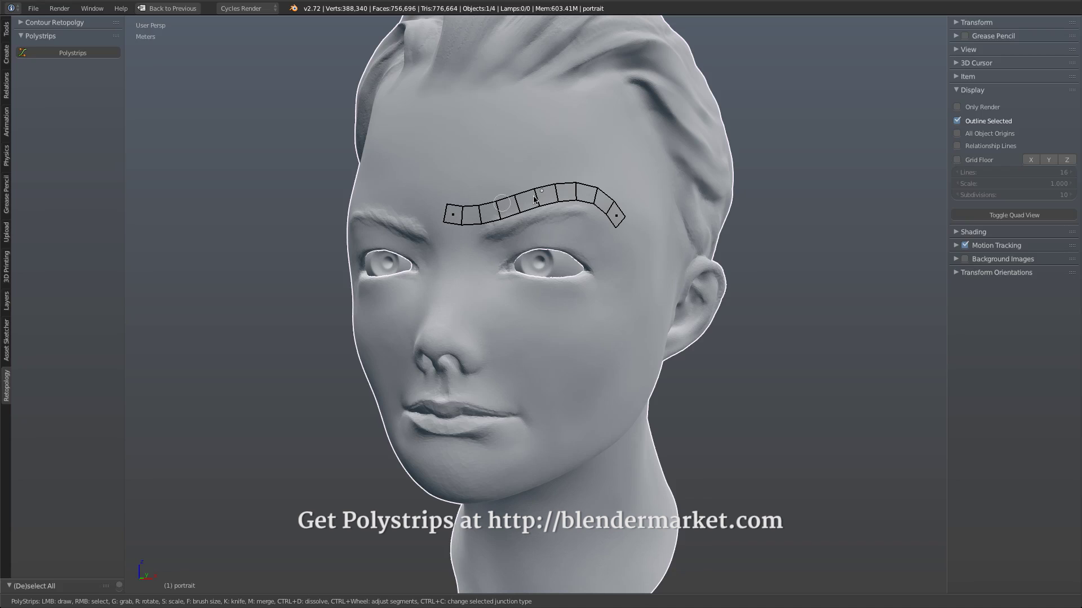
Step: Move, rotate and scale the outer end junction of the eyebrow strip to fit the brow's outer curve
{"action": "right_click", "coordinate": [510, 215]}
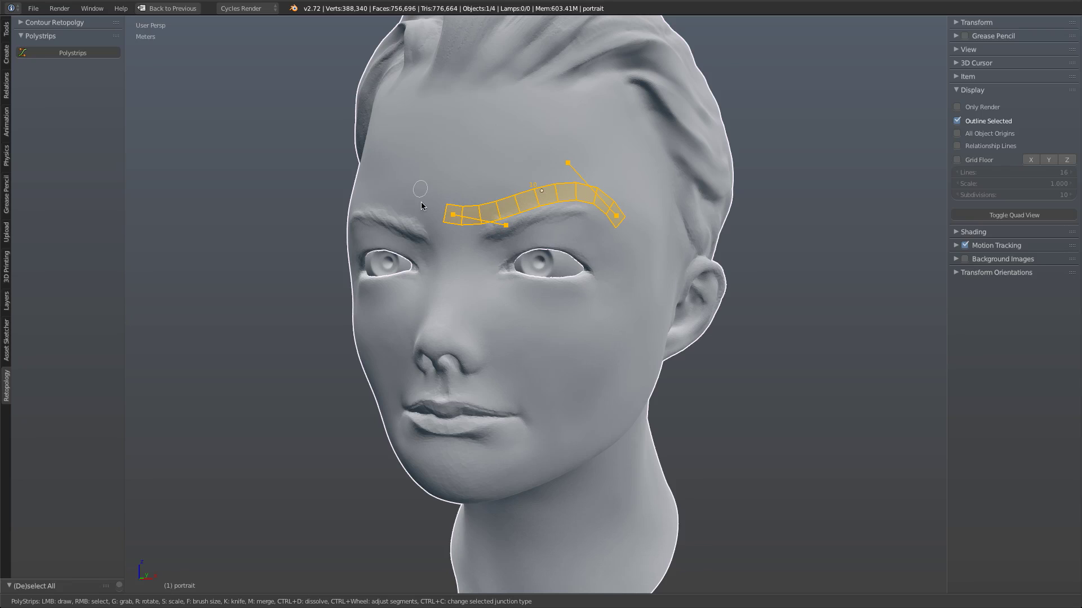
{"action": "right_click", "coordinate": [616, 217]}
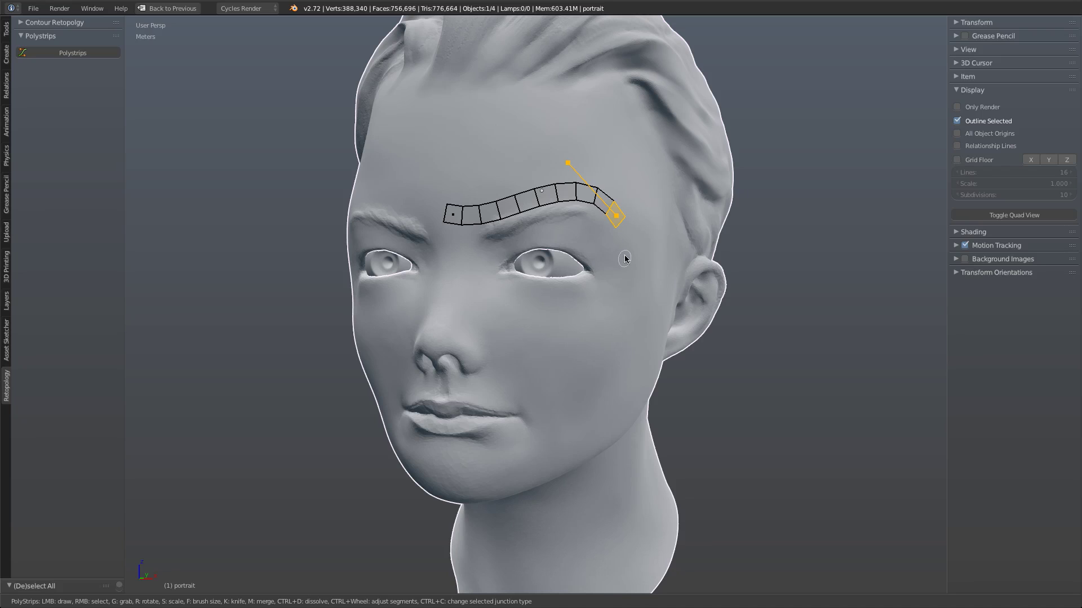
{"action": "key", "text": "g"}
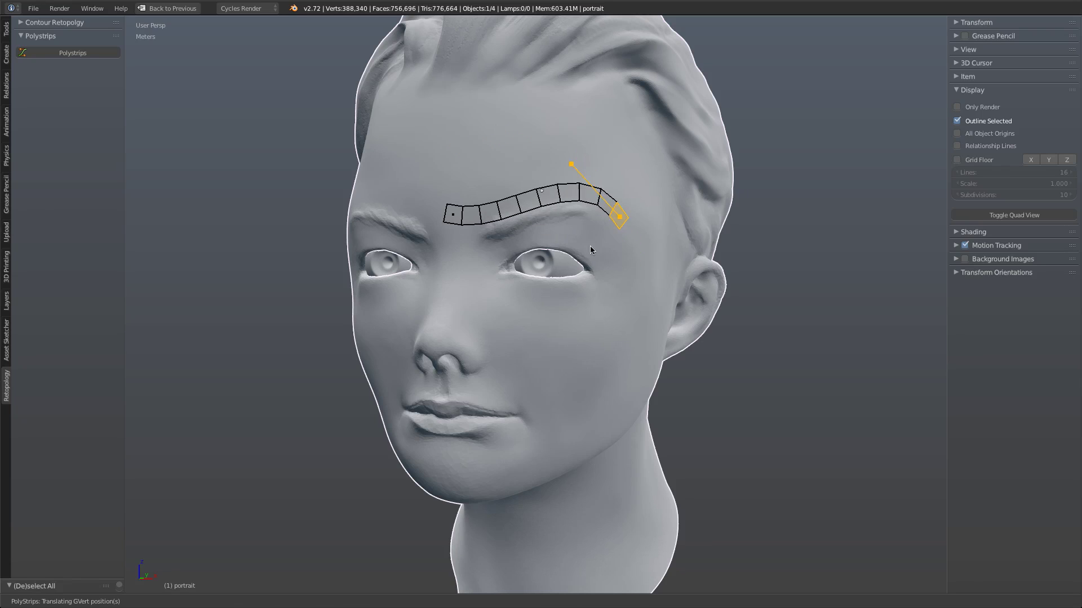
{"action": "left_click", "coordinate": [634, 266]}
{"action": "middle_click_drag", "start_coordinate": [643, 303], "coordinate": [612, 296]}
{"action": "key", "text": "r"}
{"action": "left_click", "coordinate": [556, 296]}
{"action": "key", "text": "s"}
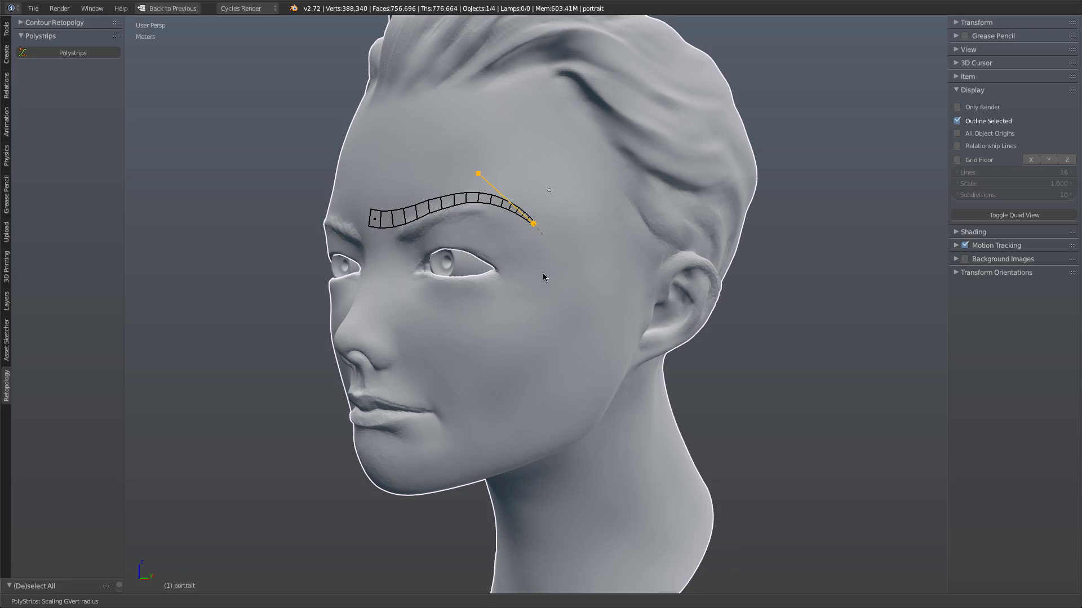
{"action": "left_click", "coordinate": [523, 299]}
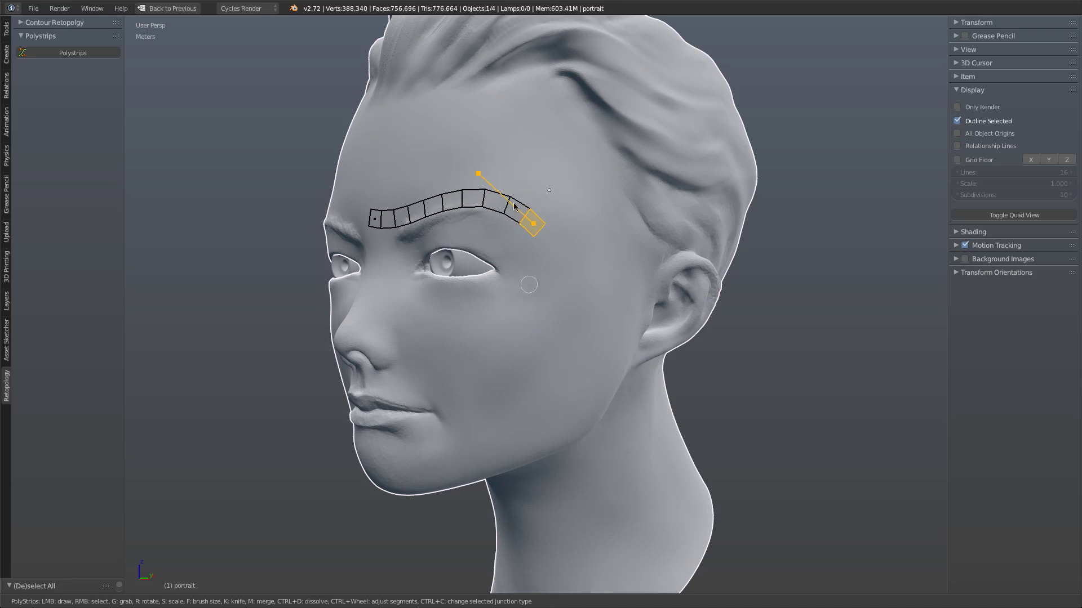
{"action": "right_click", "coordinate": [478, 173]}
{"action": "key", "text": "g"}
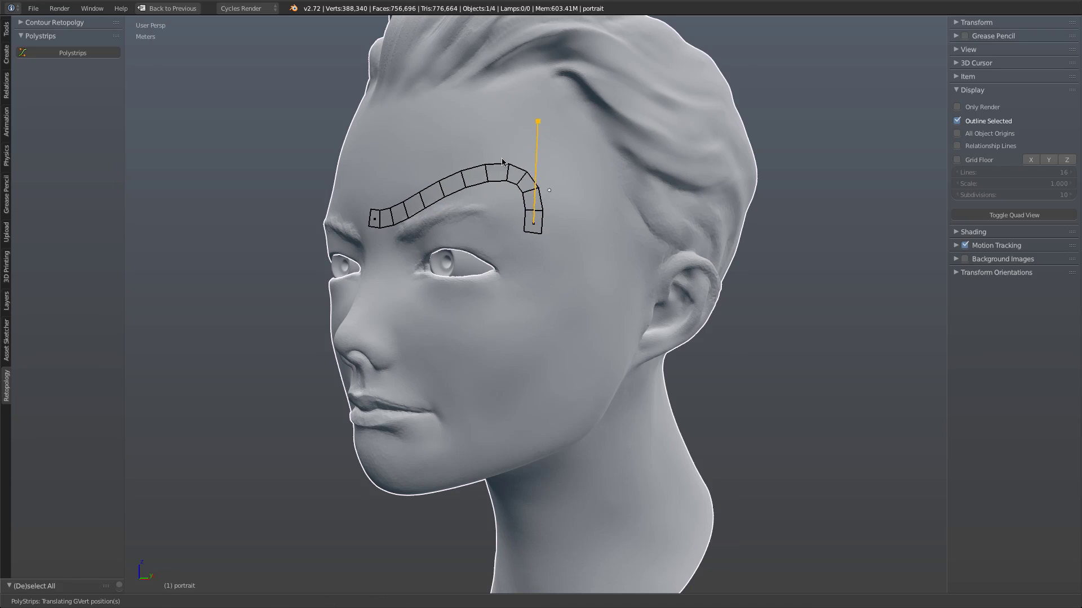
{"action": "right_click", "coordinate": [499, 227]}
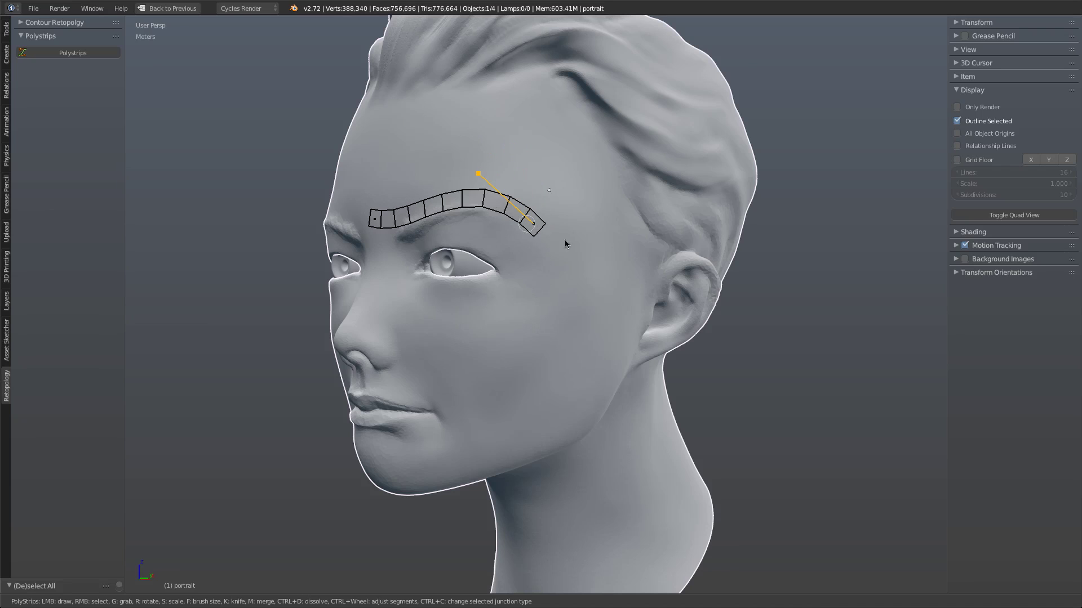
Step: Draw a strip from the eyebrow strip's outer end around the outer corner of the eye to the upper cheek
{"action": "right_click", "coordinate": [534, 227]}
{"action": "middle_click_drag", "start_coordinate": [617, 262], "coordinate": [495, 212]}
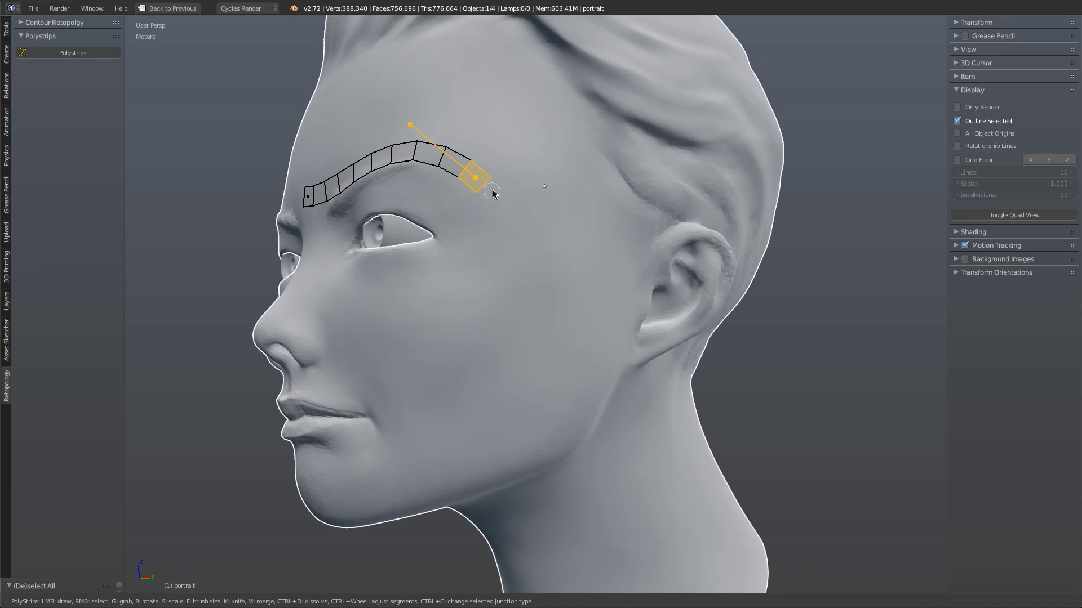
{"action": "left_click_drag", "start_coordinate": [474, 179], "coordinate": [494, 206]}
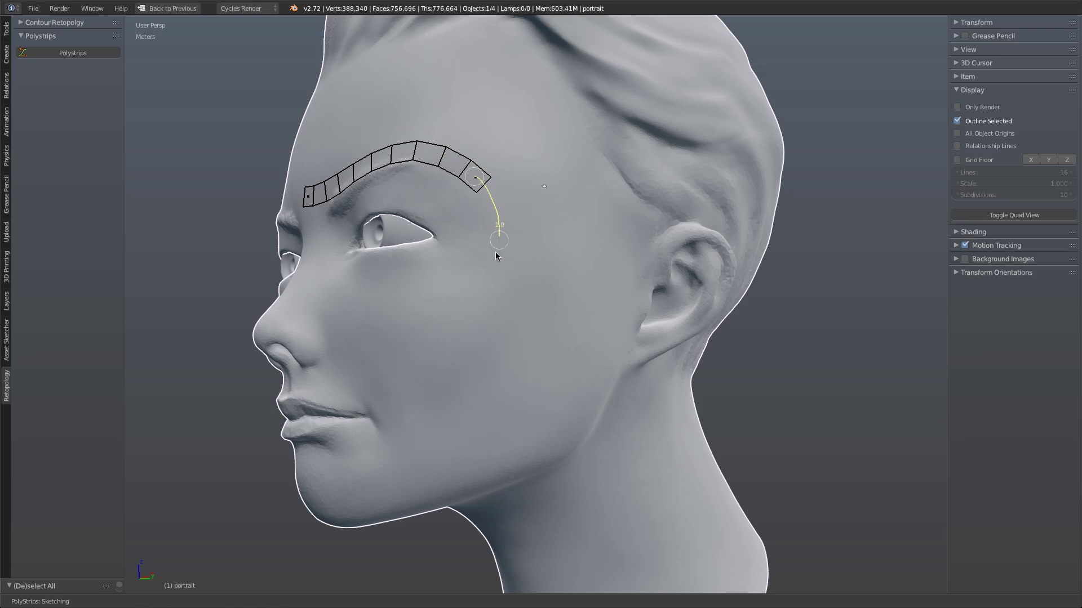
{"action": "left_click_drag", "start_coordinate": [455, 282], "coordinate": [456, 281]}
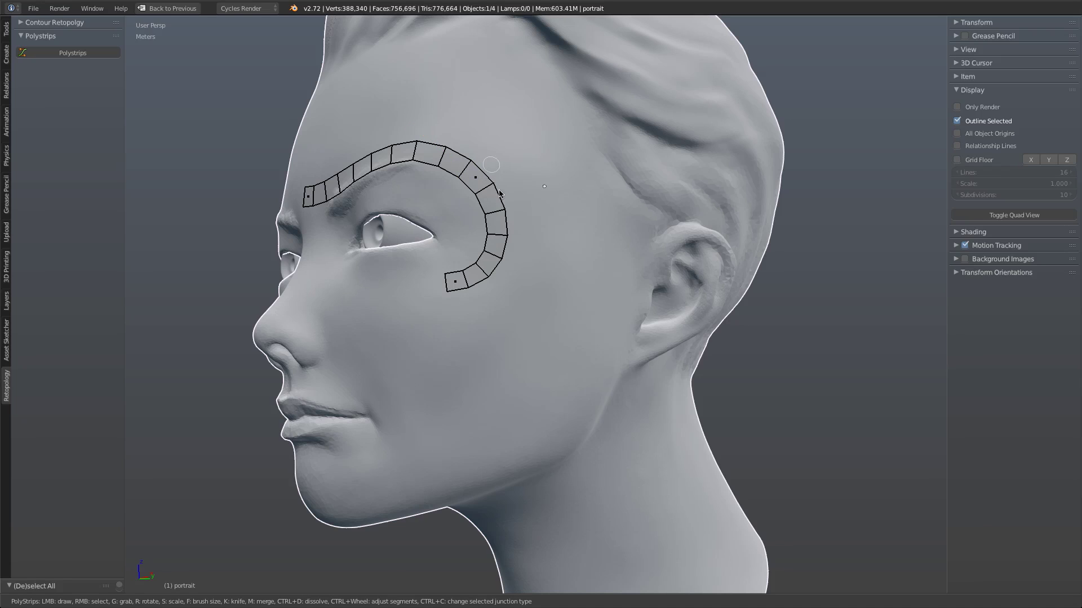
Step: Draw a branch strip from the brow's outer junction up toward the hairline, then scale and move its end
{"action": "middle_click_drag", "start_coordinate": [543, 271], "coordinate": [495, 278]}
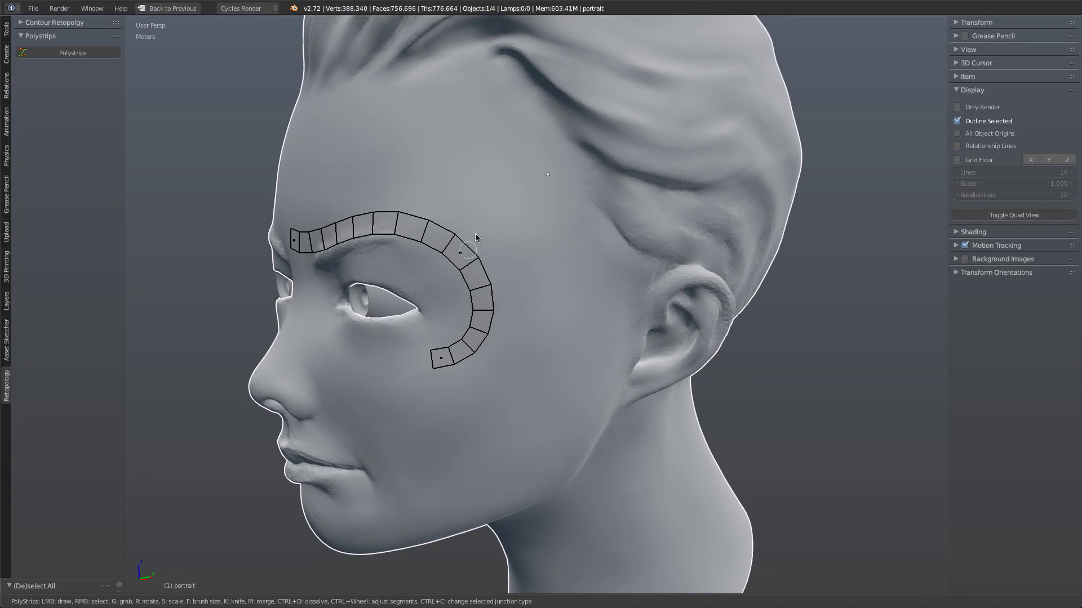
{"action": "left_click_drag", "start_coordinate": [460, 252], "coordinate": [486, 237]}
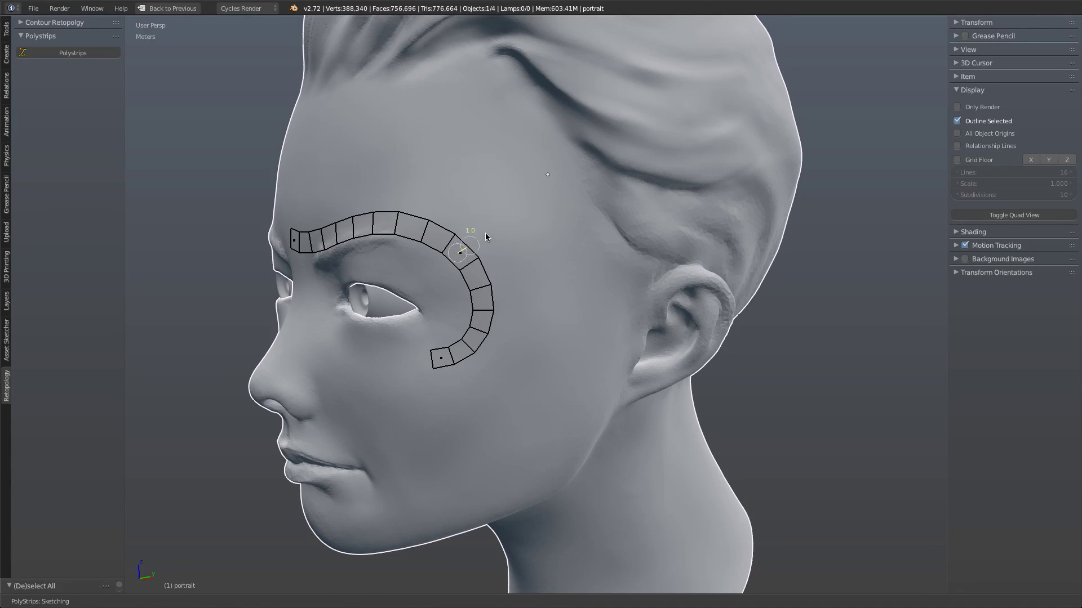
{"action": "left_click_drag", "start_coordinate": [548, 169], "coordinate": [548, 169]}
{"action": "left_click", "coordinate": [546, 170]}
{"action": "key", "text": "s"}
{"action": "left_click", "coordinate": [579, 244]}
{"action": "key", "text": "g"}
{"action": "left_click", "coordinate": [571, 230]}
Step: Continue the eye loop with strips running under the eye and up to the bridge of the nose
{"action": "middle_click_drag", "start_coordinate": [566, 218], "coordinate": [606, 261]}
{"action": "left_click_drag", "start_coordinate": [601, 266], "coordinate": [584, 273]}
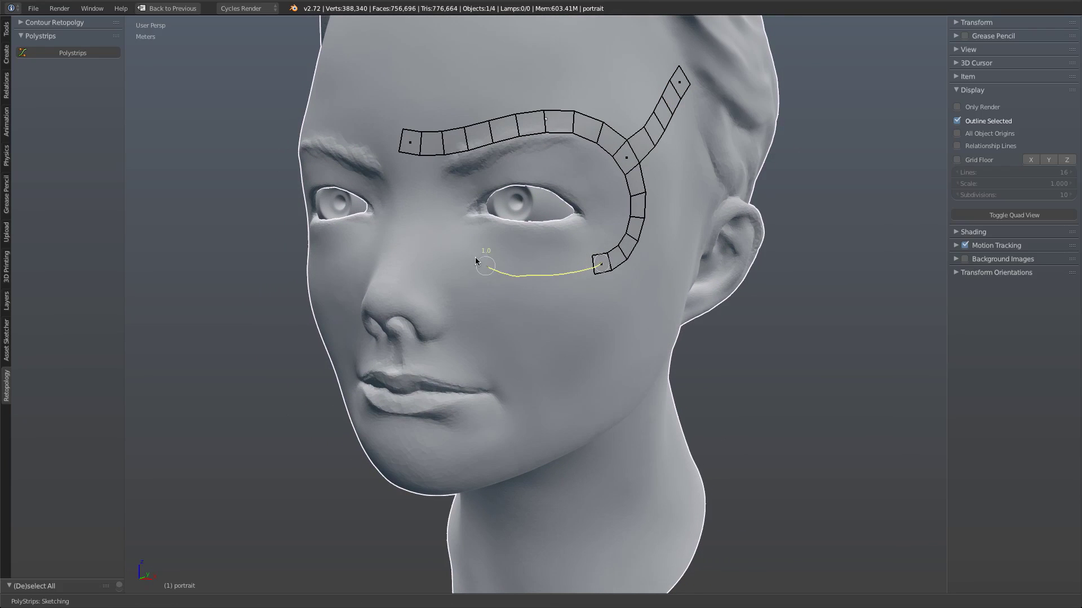
{"action": "middle_click_drag", "start_coordinate": [529, 332], "coordinate": [573, 333]}
{"action": "mouse_move", "coordinate": [528, 248]}
{"action": "left_mouse_down"}
{"action": "mouse_move", "coordinate": [496, 216]}
{"action": "mouse_move", "coordinate": [479, 216]}
{"action": "left_mouse_up"}
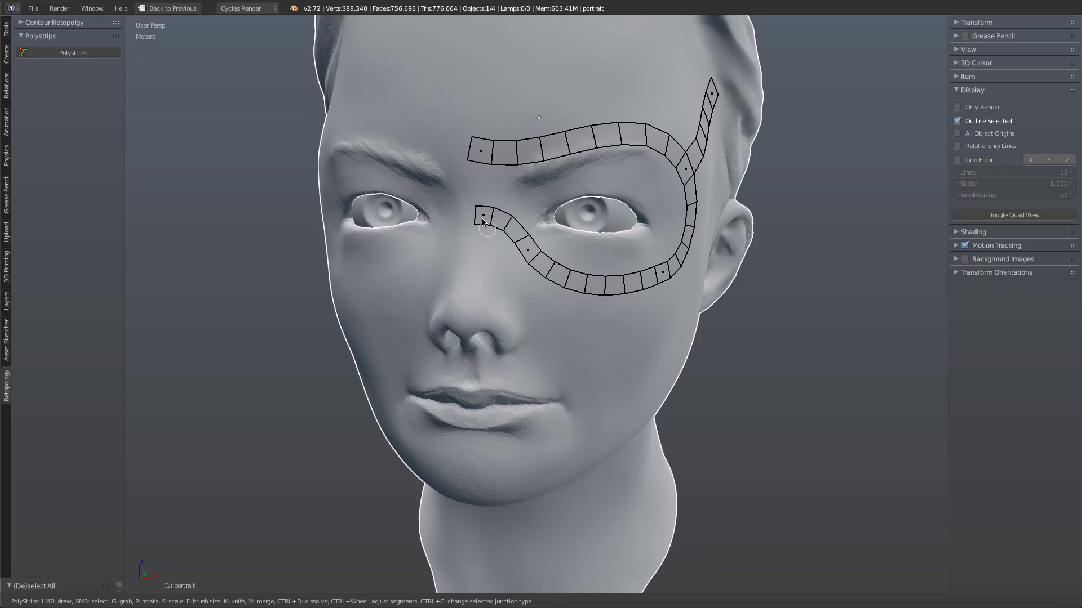
Step: Rotate and move the eyebrow strip's inner end junction so it lines up with the centre of the brow
{"action": "right_click", "coordinate": [482, 215]}
{"action": "right_click", "coordinate": [477, 155]}
{"action": "key", "text": "r"}
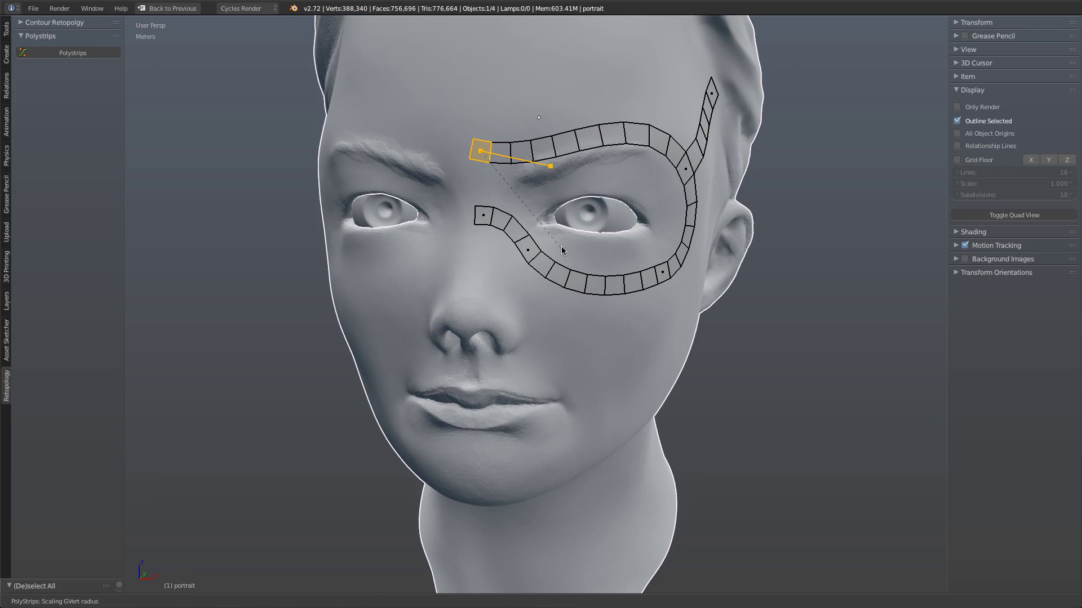
{"action": "left_click", "coordinate": [572, 220]}
{"action": "key", "text": "g"}
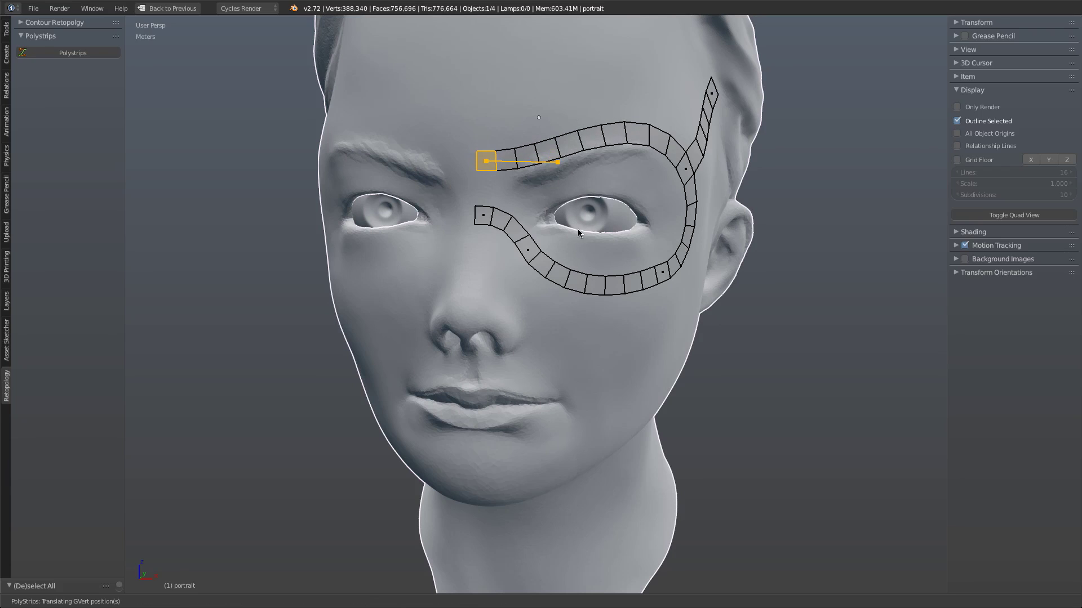
{"action": "left_click", "coordinate": [578, 229]}
Step: Close the eye loop with a short strip between its two inner ends, and move and rotate the nose-bridge junction
{"action": "left_click_drag", "start_coordinate": [483, 219], "coordinate": [488, 157]}
{"action": "right_click", "coordinate": [479, 214]}
{"action": "key", "text": "g"}
{"action": "left_click", "coordinate": [480, 220]}
{"action": "key", "text": "r"}
{"action": "left_click", "coordinate": [571, 293]}
Step: Move the junction below the inner corner of the eye slightly outward and down onto the cheek
{"action": "right_click", "coordinate": [525, 249]}
{"action": "key", "text": "g"}
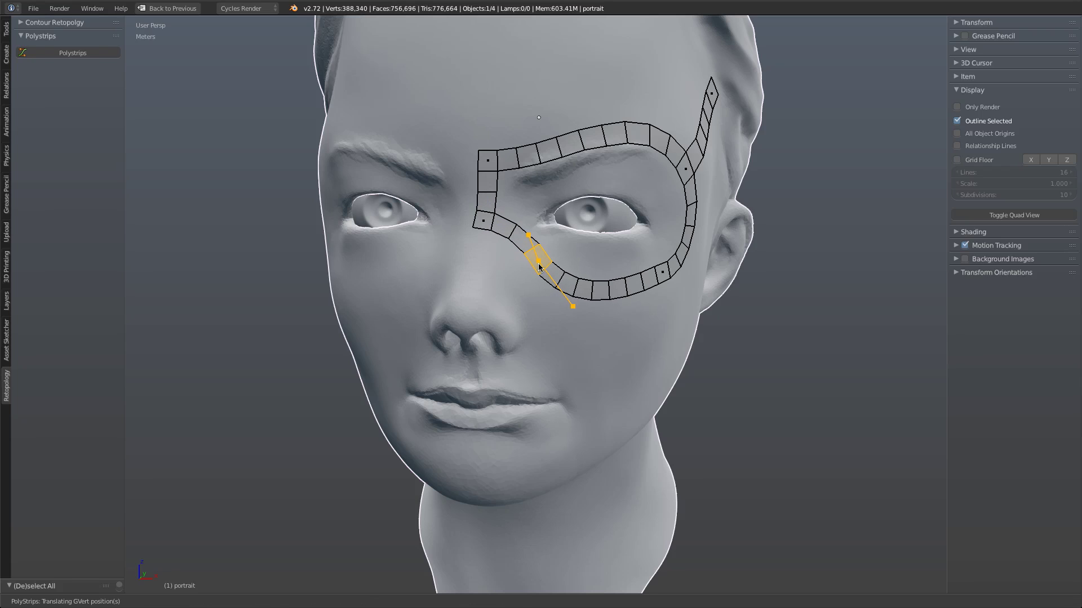
{"action": "left_click", "coordinate": [538, 265]}
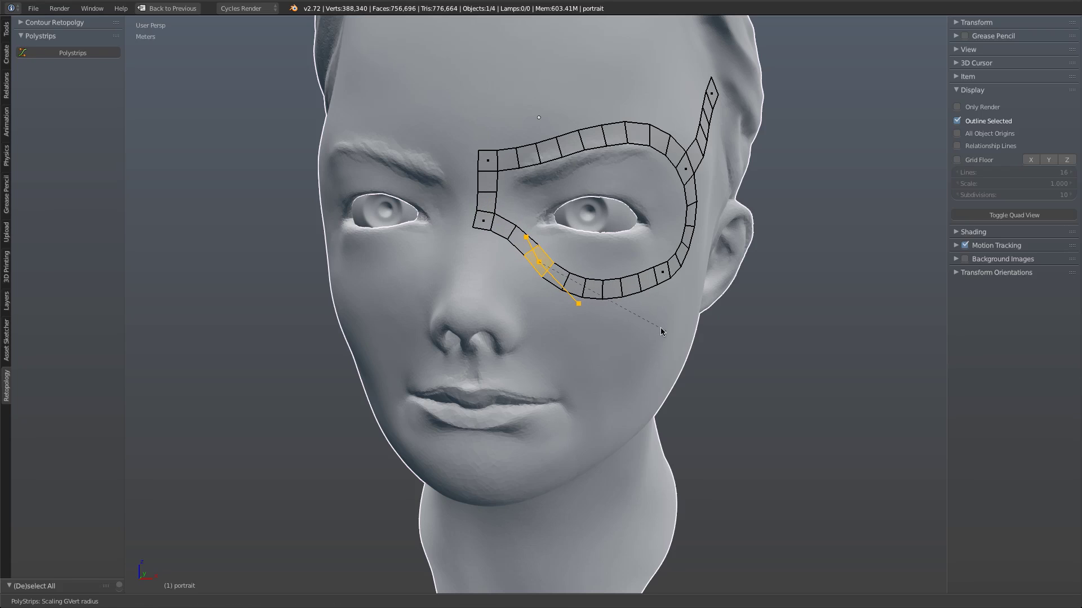
Step: Enlarge and reposition the eye loop's junction below the outer corner of the eye
{"action": "right_click", "coordinate": [663, 273]}
{"action": "middle_click_drag", "start_coordinate": [739, 318], "coordinate": [654, 314]}
{"action": "key", "text": "s"}
{"action": "left_click", "coordinate": [770, 377]}
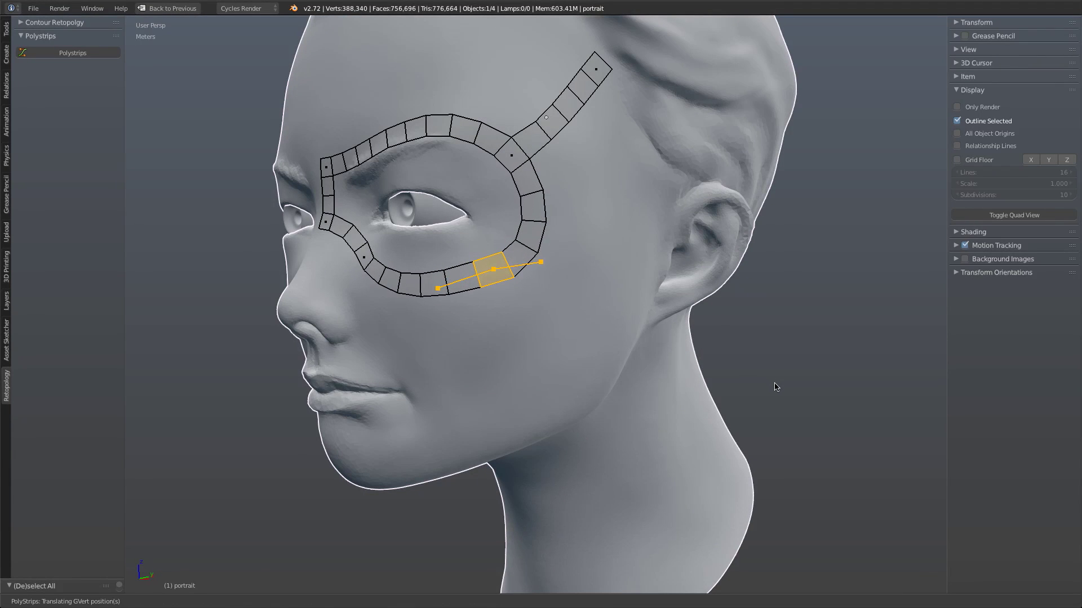
{"action": "middle_click_drag", "start_coordinate": [518, 288], "coordinate": [526, 298]}
{"action": "right_click", "coordinate": [444, 279]}
{"action": "right_click", "coordinate": [586, 298]}
{"action": "key", "text": "g"}
{"action": "left_click", "coordinate": [589, 299]}
Step: Draw a curved strip from the nose's upper centre around the nostril wing to the centre beneath the nose
{"action": "scroll", "coordinate": [569, 315], "scroll_direction": "down", "scroll_amount": 4}
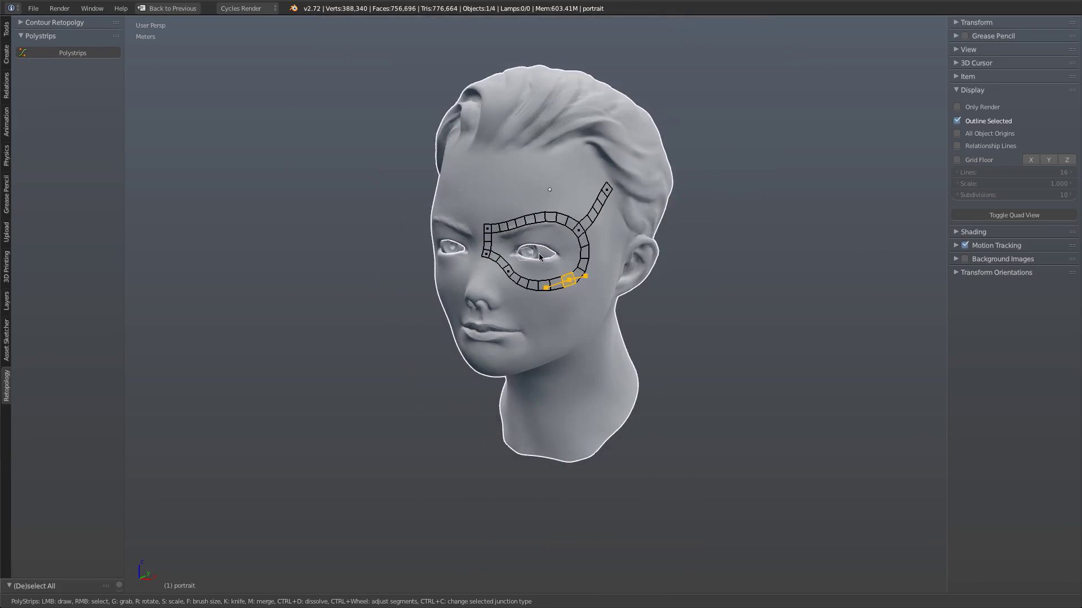
{"action": "middle_click_drag", "start_coordinate": [569, 315], "coordinate": [685, 269]}
{"action": "scroll", "coordinate": [575, 338], "scroll_direction": "up", "scroll_amount": 4}
{"action": "scroll", "coordinate": [500, 182], "scroll_direction": "up", "scroll_amount": 4}
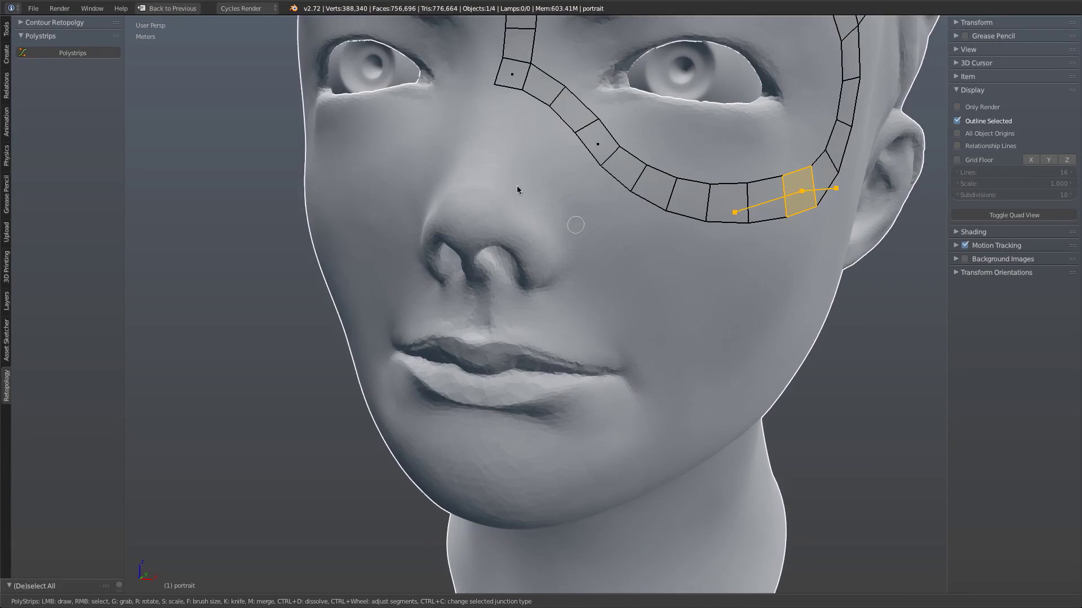
{"action": "left_click_drag", "start_coordinate": [484, 177], "coordinate": [515, 192]}
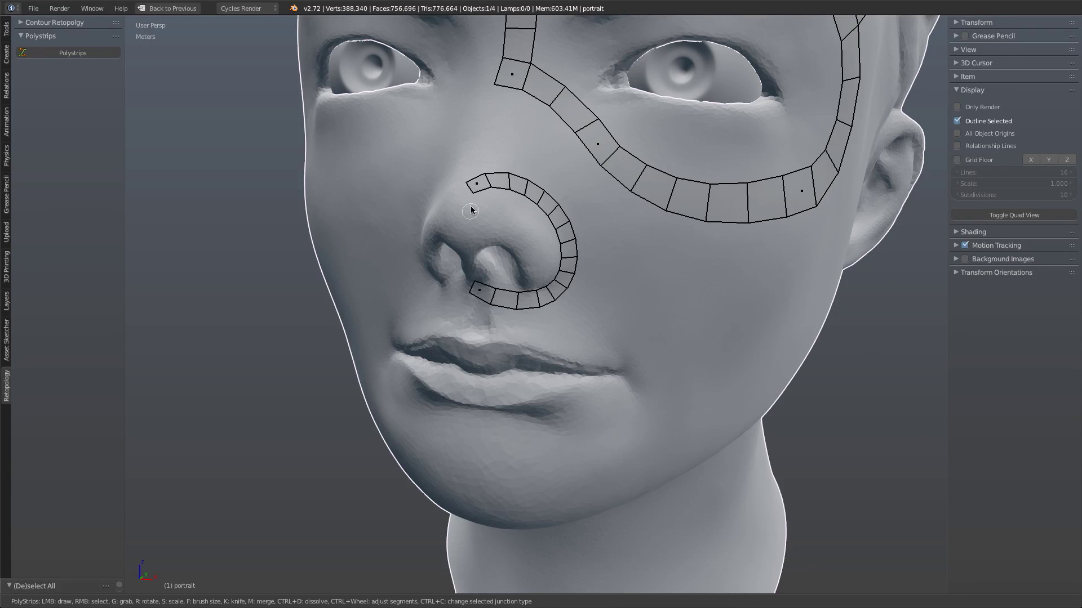
Step: Rotate, move and scale the upper end junction of the nose strip to sit across the nose bridge
{"action": "right_click", "coordinate": [475, 184]}
{"action": "key", "text": "r"}
{"action": "left_click", "coordinate": [565, 292]}
{"action": "key", "text": "g"}
{"action": "left_click", "coordinate": [579, 280]}
{"action": "key", "text": "s"}
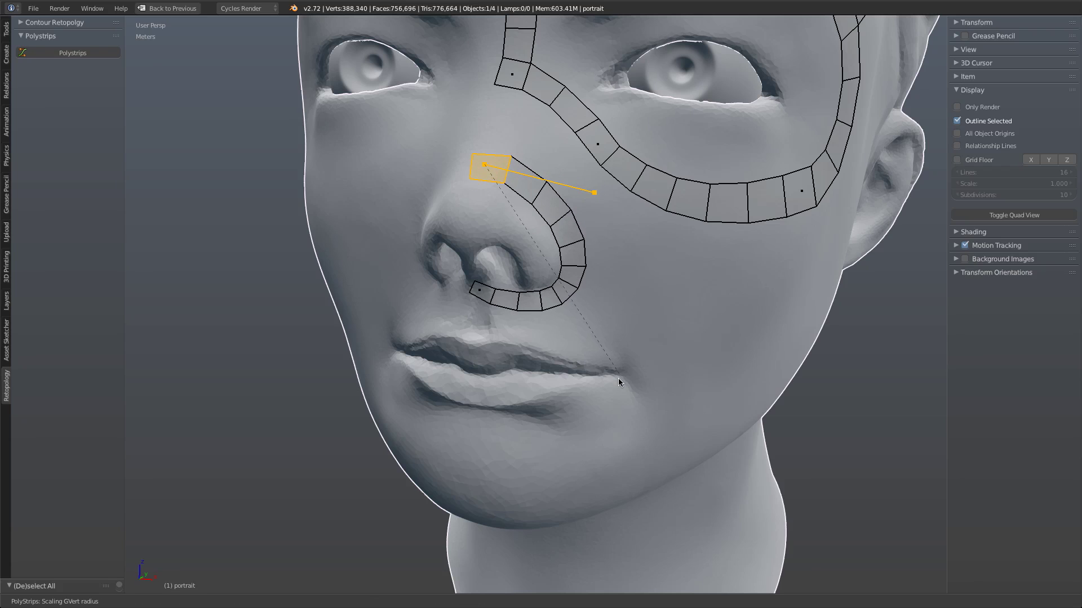
{"action": "left_click", "coordinate": [593, 350]}
Step: Move and enlarge the nose strip's lower end junction above the lip, and shift its curve handle to smooth the bend
{"action": "right_click", "coordinate": [484, 293]}
{"action": "key", "text": "g"}
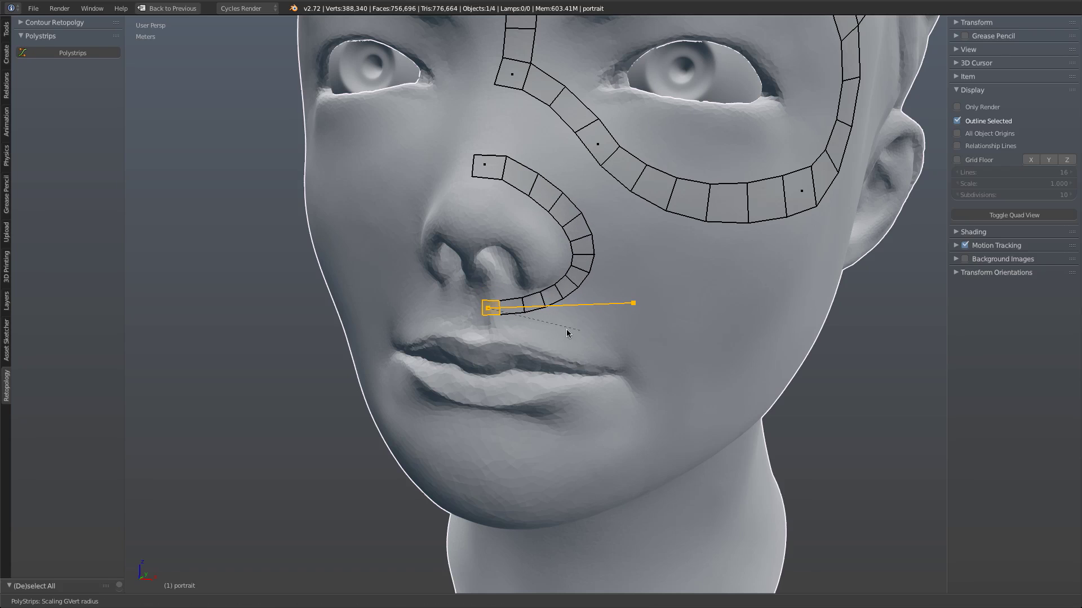
{"action": "left_click", "coordinate": [565, 329]}
{"action": "key", "text": "s"}
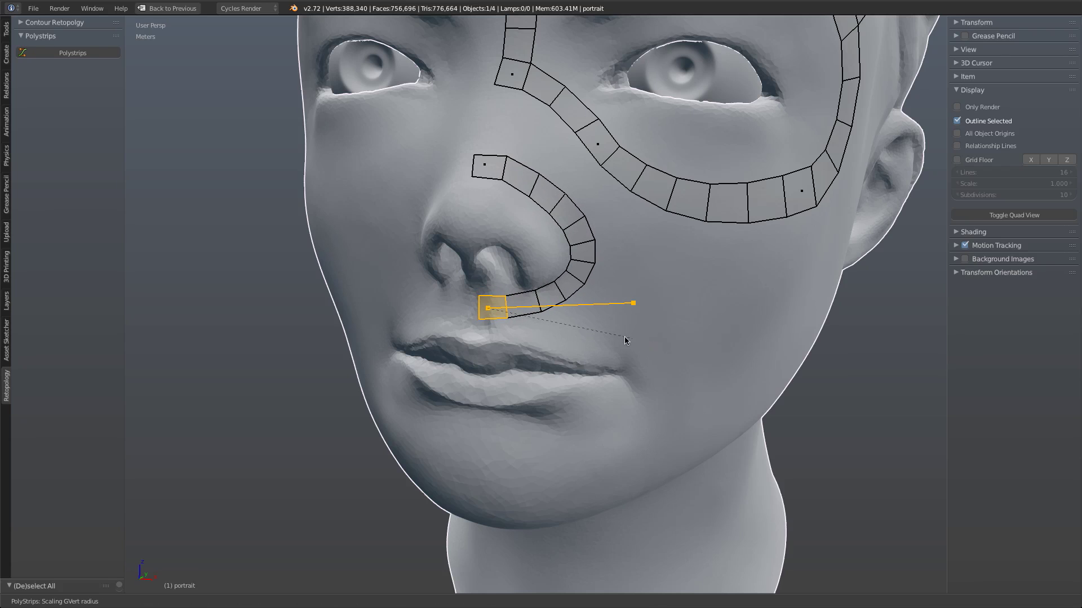
{"action": "left_click", "coordinate": [620, 336]}
{"action": "key", "text": "g"}
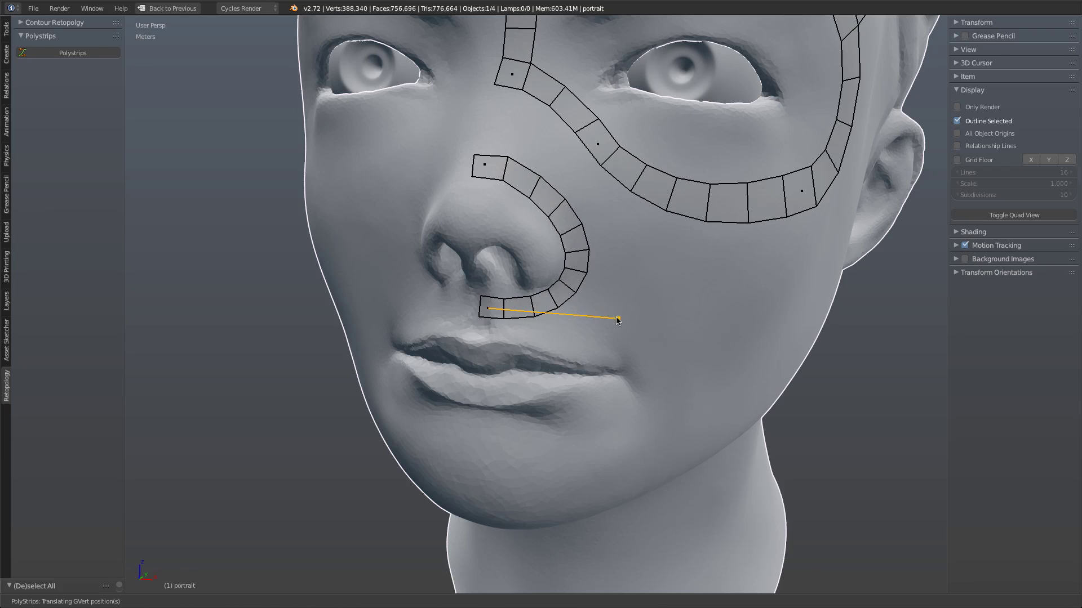
{"action": "left_click", "coordinate": [610, 317]}
Step: Draw wide strips from in front of the ear down to the jaw corner and along the jawline to the chin
{"action": "scroll", "coordinate": [611, 314], "scroll_direction": "down", "scroll_amount": 4}
{"action": "middle_click_drag", "start_coordinate": [643, 266], "coordinate": [820, 308]}
{"action": "middle_click_drag", "start_coordinate": [752, 325], "coordinate": [399, 255]}
{"action": "middle_click_drag", "start_coordinate": [497, 290], "coordinate": [572, 189]}
{"action": "middle_click_drag", "start_coordinate": [749, 254], "coordinate": [679, 253]}
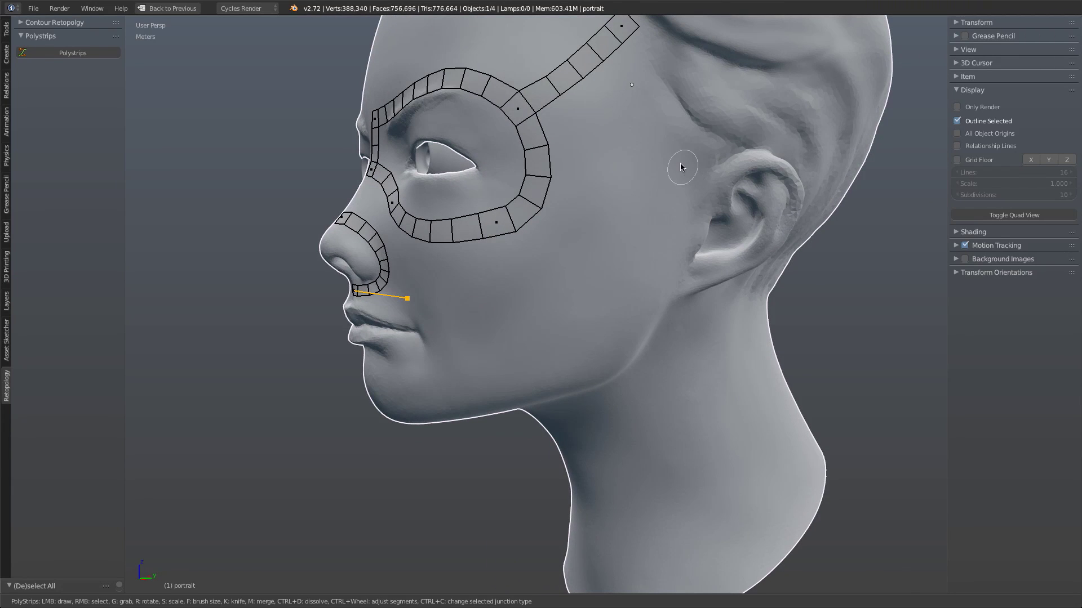
{"action": "left_click_drag", "start_coordinate": [682, 163], "coordinate": [680, 194]}
{"action": "left_click_drag", "start_coordinate": [645, 290], "coordinate": [608, 343]}
{"action": "middle_click_drag", "start_coordinate": [607, 387], "coordinate": [646, 298], "text": "shift"}
{"action": "mouse_move", "coordinate": [656, 250]}
{"action": "left_mouse_down"}
{"action": "mouse_move", "coordinate": [587, 294]}
{"action": "mouse_move", "coordinate": [421, 317]}
{"action": "left_mouse_up"}
Step: Rotate and scale the junction at the jaw corner of the jawline strip
{"action": "right_click", "coordinate": [649, 247]}
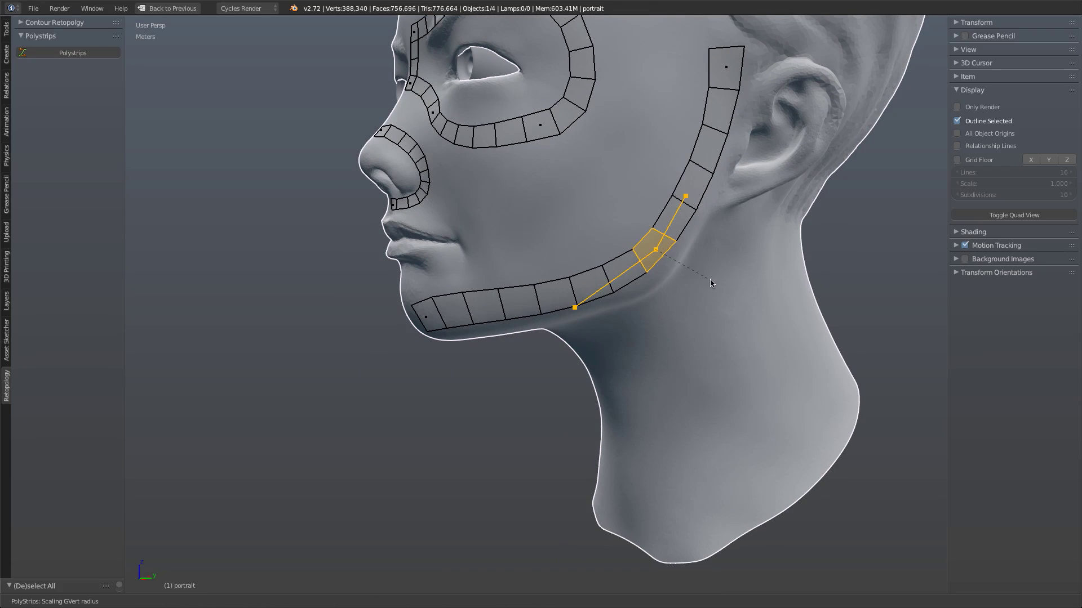
{"action": "middle_click_drag", "start_coordinate": [444, 262], "coordinate": [650, 287]}
{"action": "scroll", "coordinate": [651, 290], "scroll_direction": "down", "scroll_amount": 1}
{"action": "right_click", "coordinate": [641, 268]}
{"action": "key", "text": "r"}
{"action": "left_click", "coordinate": [704, 336]}
{"action": "key", "text": "s"}
{"action": "left_click", "coordinate": [696, 333]}
Step: Move the jaw-corner junction so the strip follows the edge of the jaw
{"action": "key", "text": "g"}
{"action": "left_click", "coordinate": [683, 333]}
{"action": "middle_click_drag", "start_coordinate": [749, 312], "coordinate": [434, 262]}
{"action": "key", "text": "g"}
{"action": "left_click", "coordinate": [598, 233]}
Step: Draw a strip from the junction in front of the ear across to the outer side of the eye loop
{"action": "middle_click_drag", "start_coordinate": [599, 231], "coordinate": [588, 291]}
{"action": "scroll", "coordinate": [512, 285], "scroll_direction": "up", "scroll_amount": 1}
{"action": "middle_click_drag", "start_coordinate": [445, 254], "coordinate": [586, 259], "text": "shift"}
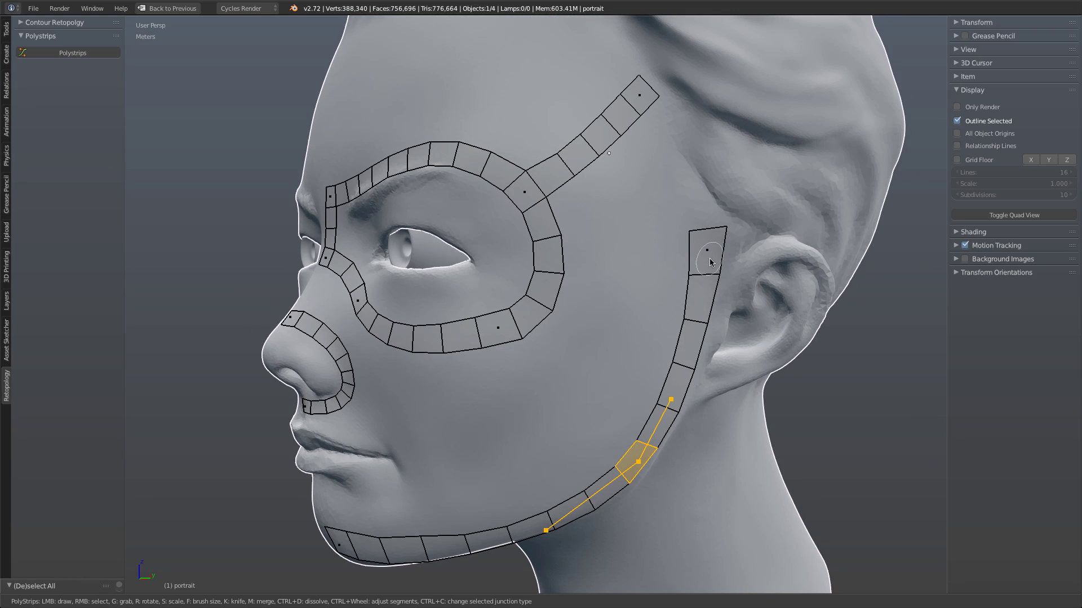
{"action": "right_click", "coordinate": [548, 269]}
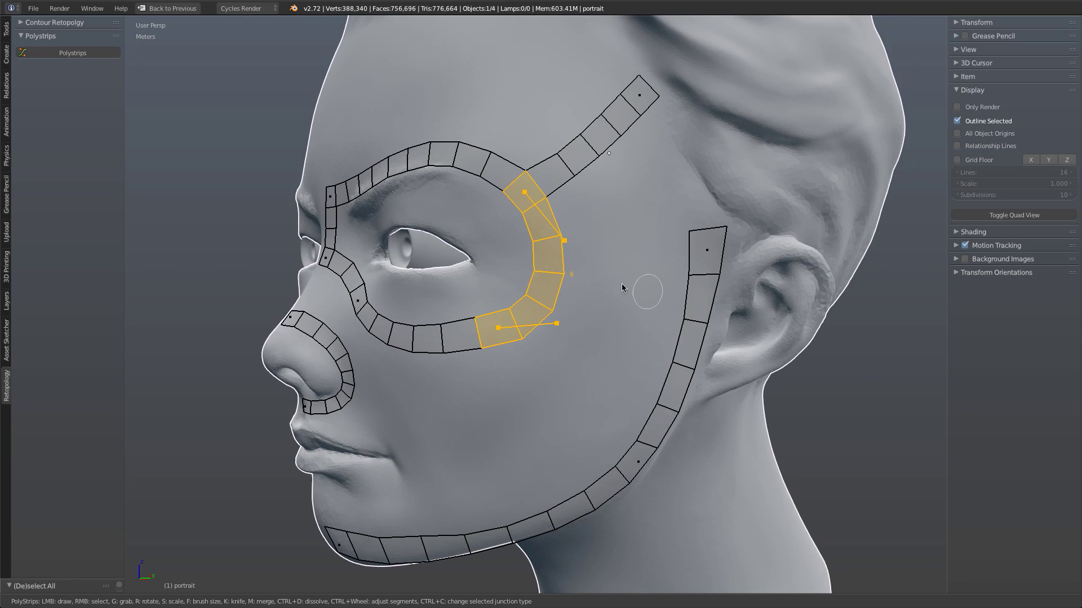
{"action": "scroll", "coordinate": [615, 276], "scroll_direction": "up", "scroll_amount": 2}
{"action": "scroll", "coordinate": [613, 276], "scroll_direction": "down", "scroll_amount": 2}
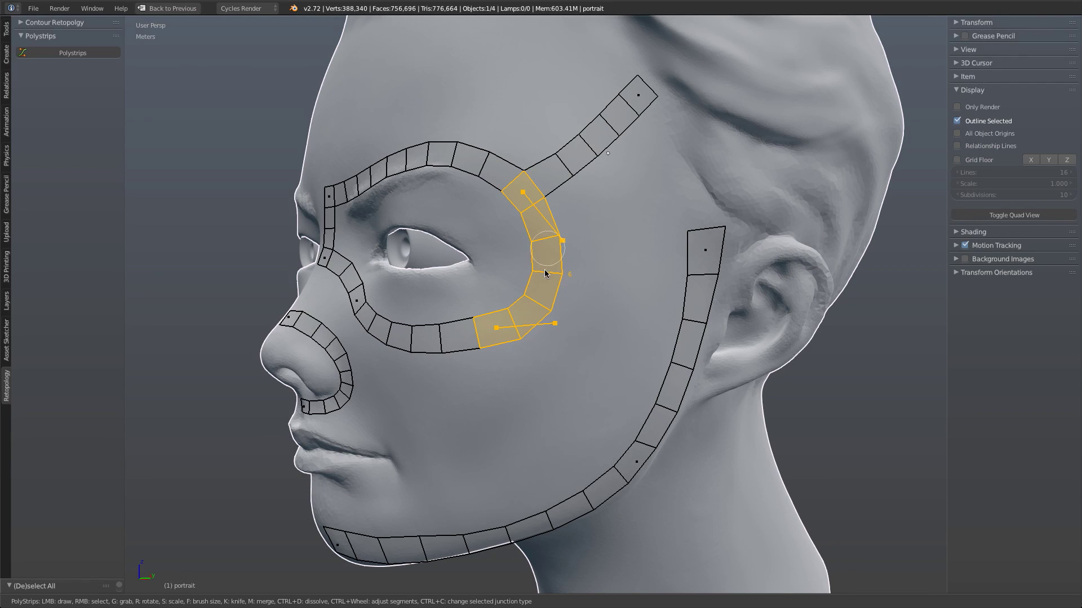
{"action": "left_click_drag", "start_coordinate": [706, 250], "coordinate": [546, 259]}
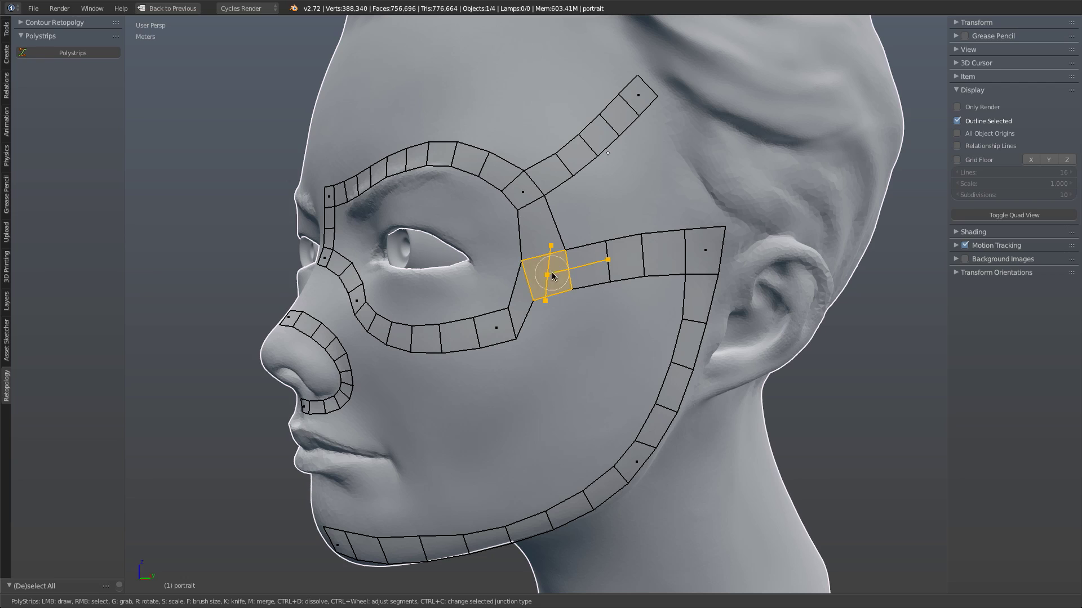
Step: Change the junction type where the new strip meets the eye loop, and rotate and reposition that junction
{"action": "key", "text": "ctrl+c"}
{"action": "key", "text": "ctrl+c"}
{"action": "key", "text": "r"}
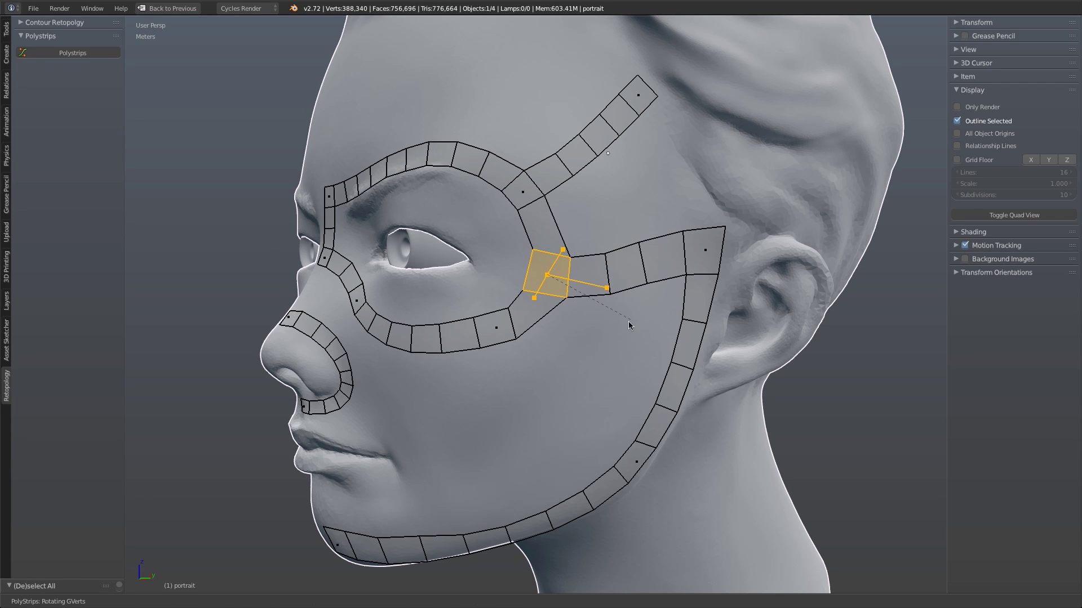
{"action": "left_click", "coordinate": [618, 308]}
{"action": "key", "text": "g"}
{"action": "left_click", "coordinate": [593, 315]}
Step: Move the junction below the eye along the eye loop toward the nose and rotate it to follow the loop
{"action": "right_click", "coordinate": [498, 332]}
{"action": "middle_click_drag", "start_coordinate": [536, 350], "coordinate": [570, 348]}
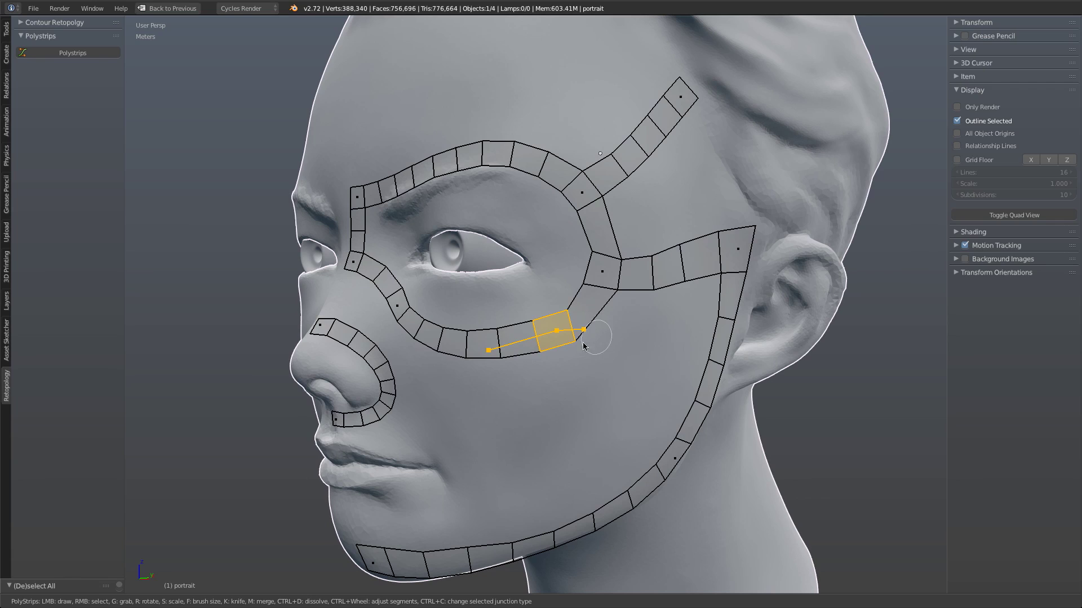
{"action": "key", "text": "g"}
{"action": "left_click", "coordinate": [552, 351]}
{"action": "key", "text": "r"}
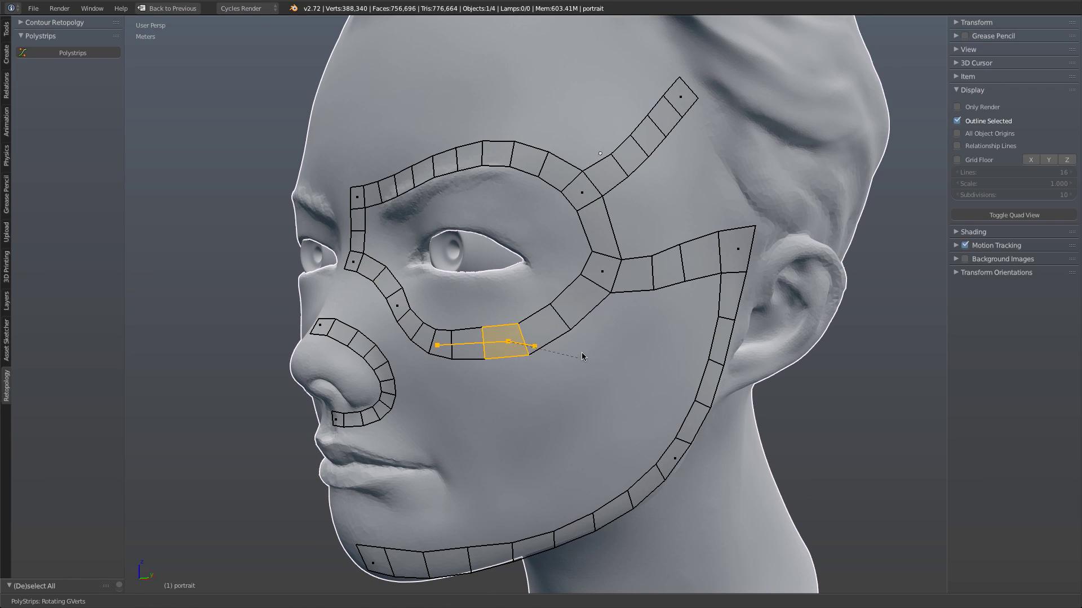
{"action": "left_click", "coordinate": [583, 349]}
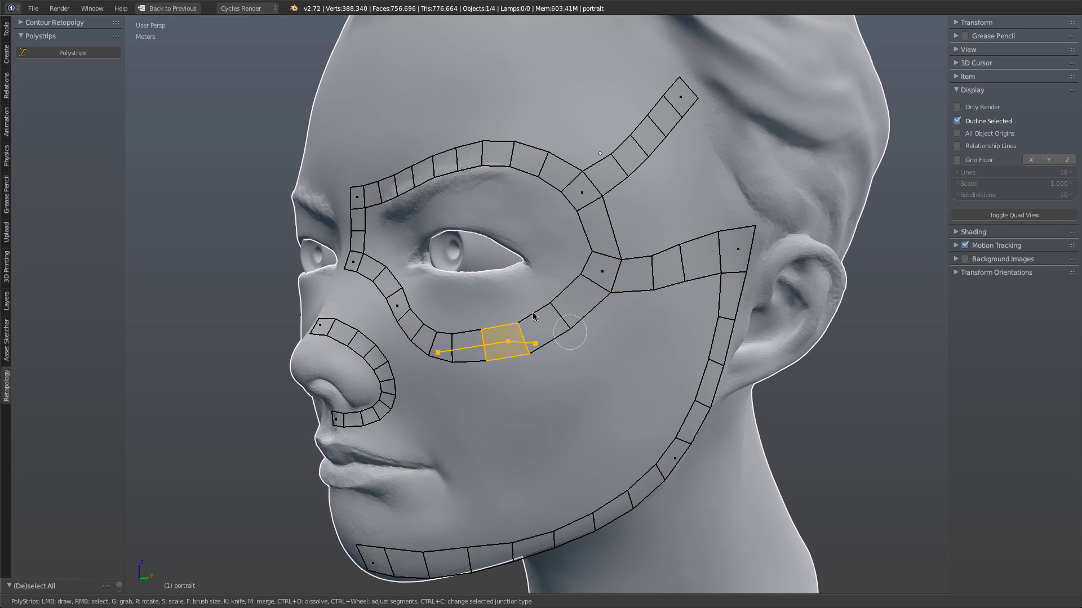
Step: Reposition the lower eye junction and its curve handles on both sides to smooth the strip beneath the eye
{"action": "right_click", "coordinate": [536, 343]}
{"action": "key", "text": "g"}
{"action": "left_click", "coordinate": [561, 331]}
{"action": "right_click", "coordinate": [513, 342]}
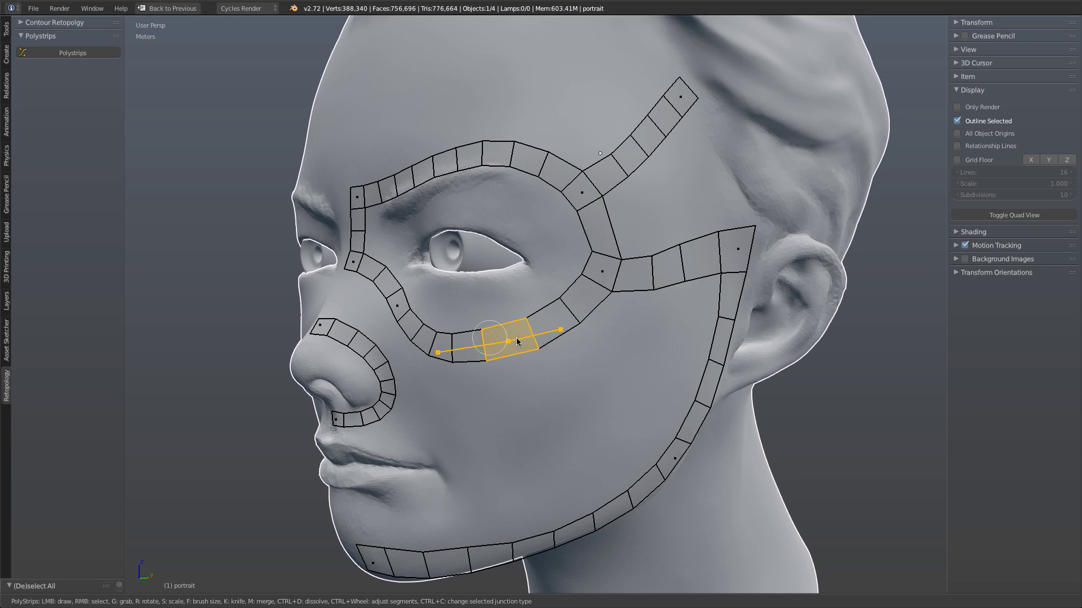
{"action": "key", "text": "g"}
{"action": "left_click", "coordinate": [567, 345]}
{"action": "right_click", "coordinate": [442, 355]}
{"action": "key", "text": "g"}
{"action": "left_click", "coordinate": [455, 348]}
Step: Rotate the junction at the outer side of the eye loop where the strip toward the ear begins
{"action": "middle_click_drag", "start_coordinate": [688, 288], "coordinate": [604, 293]}
{"action": "right_click", "coordinate": [502, 283]}
{"action": "key", "text": "r"}
{"action": "left_click", "coordinate": [644, 296]}
Step: Enlarge the corner junction in front of the ear where the cheek and jaw strips meet
{"action": "middle_click_drag", "start_coordinate": [515, 215], "coordinate": [659, 251]}
{"action": "middle_click_drag", "start_coordinate": [743, 337], "coordinate": [592, 285]}
{"action": "right_click", "coordinate": [573, 286]}
{"action": "middle_click_drag", "start_coordinate": [567, 327], "coordinate": [570, 268], "text": "shift"}
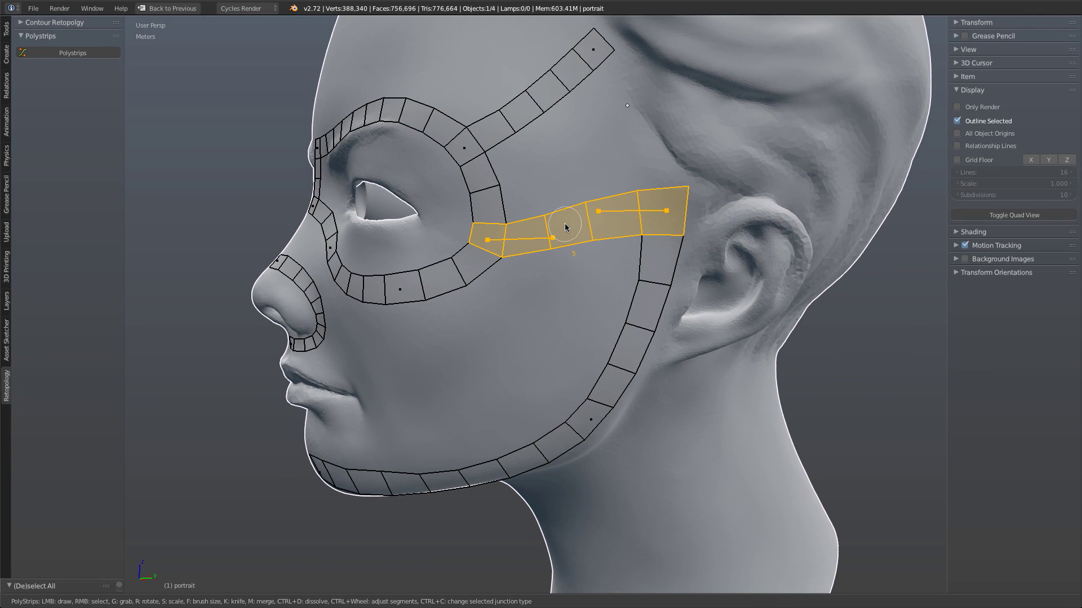
{"action": "right_click", "coordinate": [670, 218]}
{"action": "key", "text": "s"}
{"action": "left_click", "coordinate": [718, 317]}
Step: Try different segment counts on the strip between the eye and the ear, ending on 5
{"action": "right_click", "coordinate": [588, 235]}
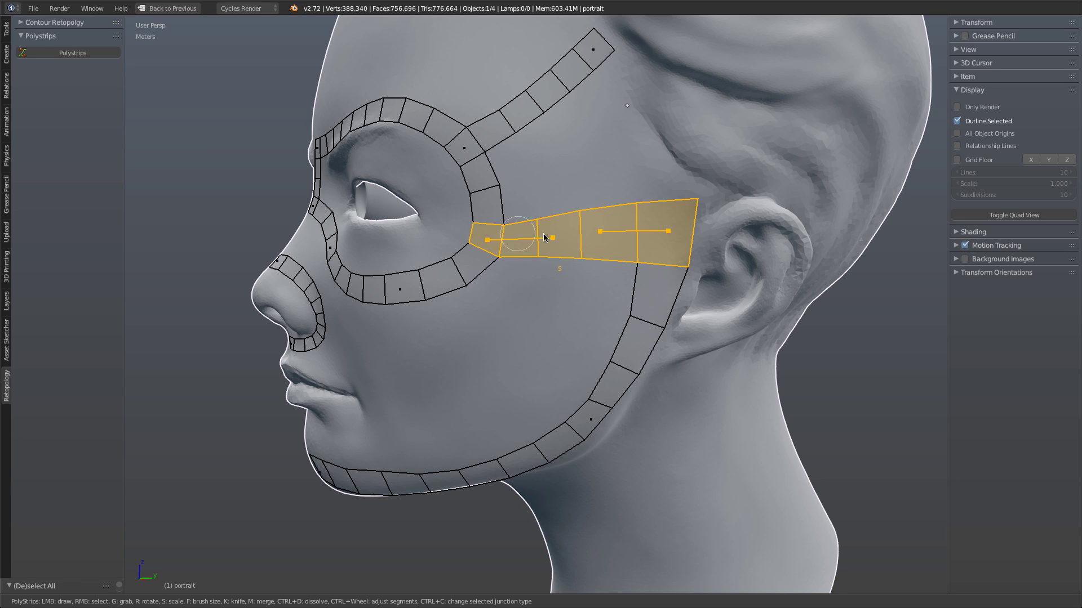
{"action": "middle_click_drag", "start_coordinate": [649, 273], "coordinate": [720, 292]}
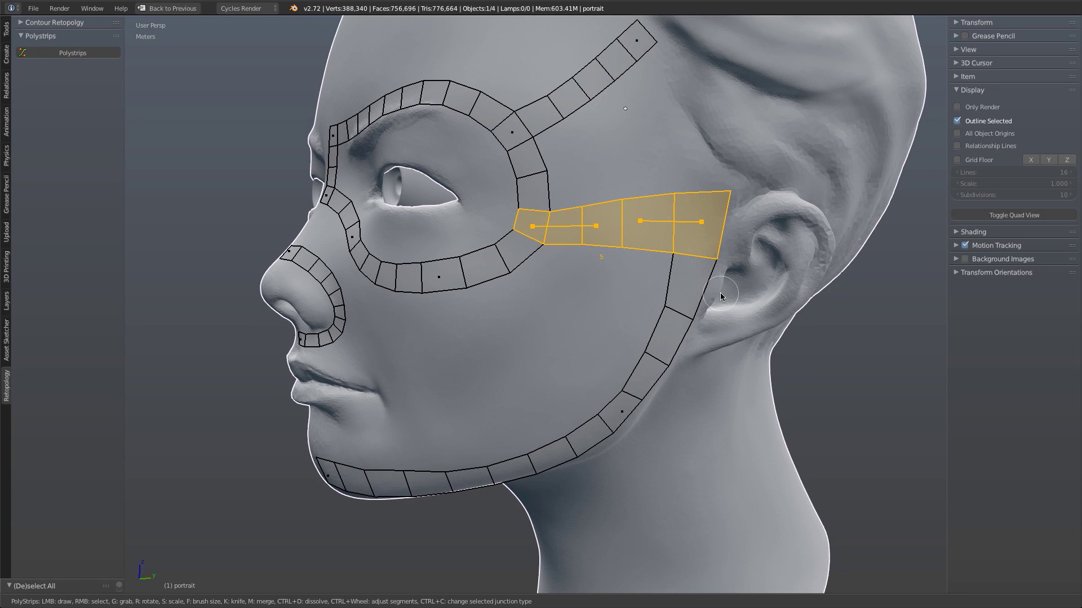
{"action": "scroll", "coordinate": [720, 293], "scroll_direction": "down", "scroll_amount": 2, "text": "ctrl"}
{"action": "scroll", "coordinate": [722, 297], "scroll_direction": "up", "scroll_amount": 3, "text": "ctrl"}
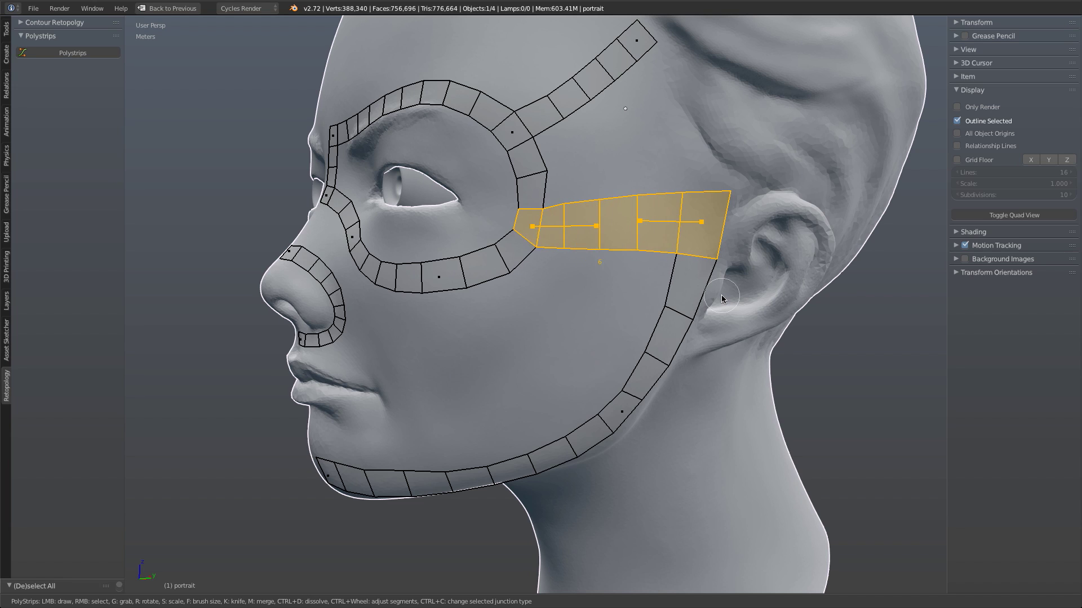
{"action": "scroll", "coordinate": [721, 296], "scroll_direction": "down", "scroll_amount": 1, "text": "ctrl"}
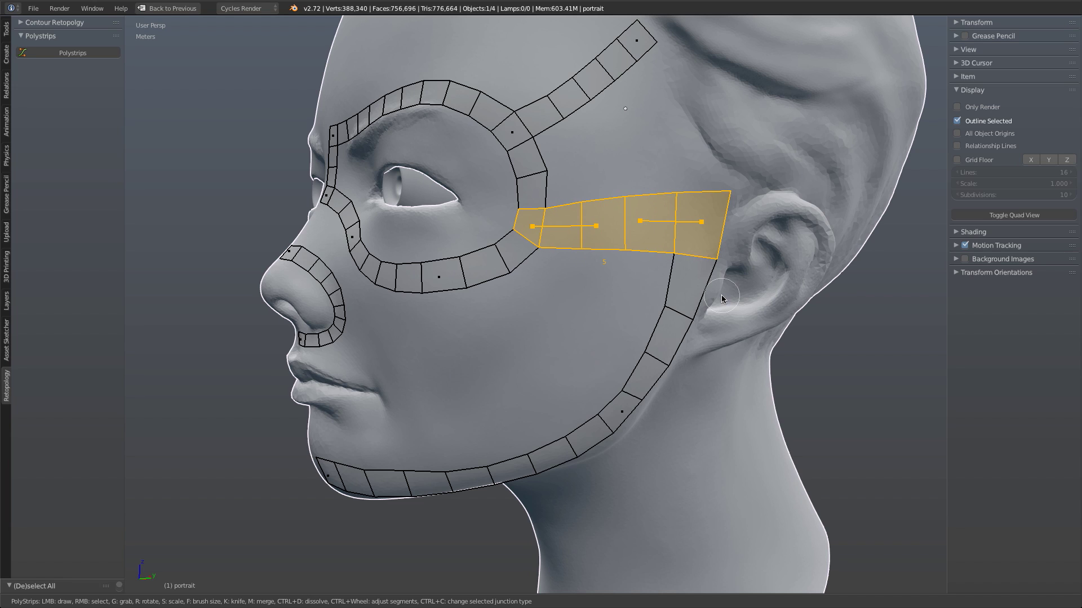
Step: Draw a strip from the junction below the eye down the cheek, and cut a new junction into the jawline strip beneath it
{"action": "mouse_move", "coordinate": [661, 315]}
{"action": "middle_mouse_down"}
{"action": "mouse_move", "coordinate": [707, 381]}
{"action": "mouse_move", "coordinate": [525, 268]}
{"action": "middle_mouse_up"}
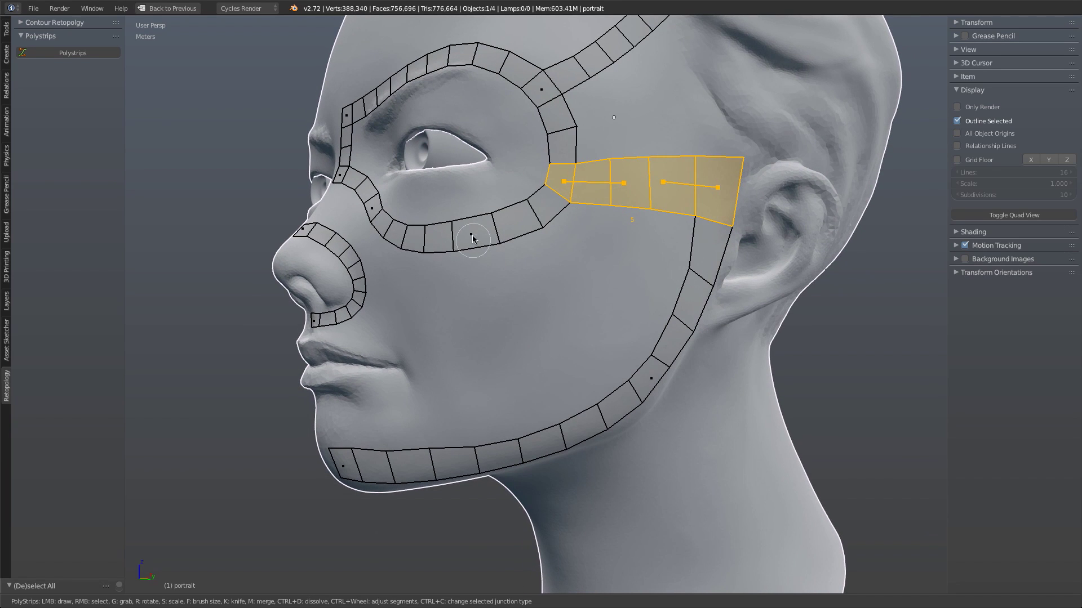
{"action": "left_click_drag", "start_coordinate": [471, 234], "coordinate": [498, 367]}
{"action": "mouse_move", "coordinate": [533, 397]}
{"action": "middle_mouse_down"}
{"action": "mouse_move", "coordinate": [589, 344]}
{"action": "mouse_move", "coordinate": [491, 403]}
{"action": "middle_mouse_up"}
{"action": "right_click", "coordinate": [558, 394]}
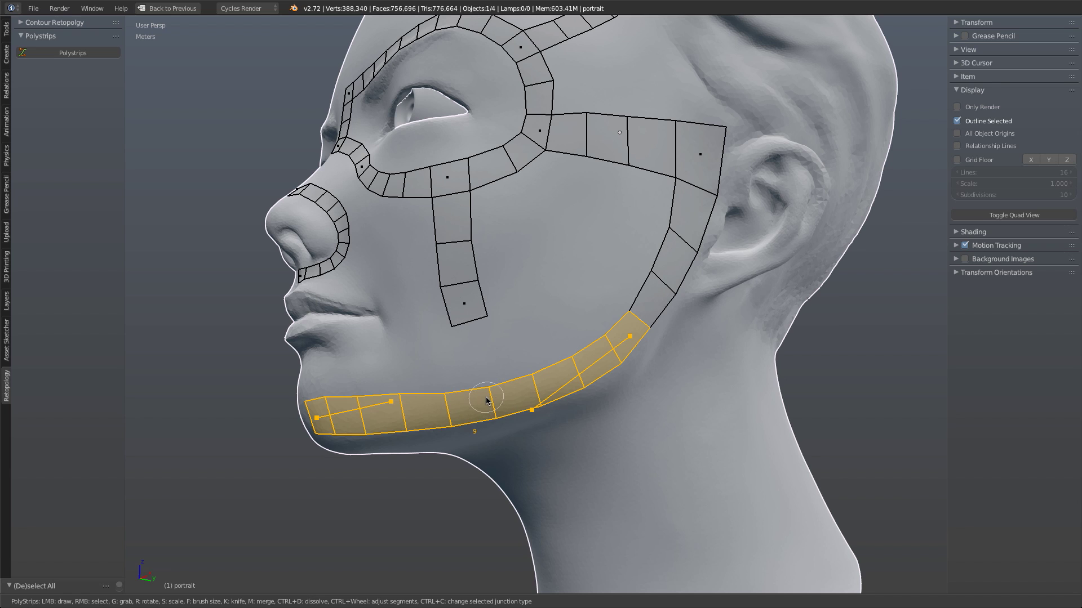
{"action": "right_click", "coordinate": [487, 400]}
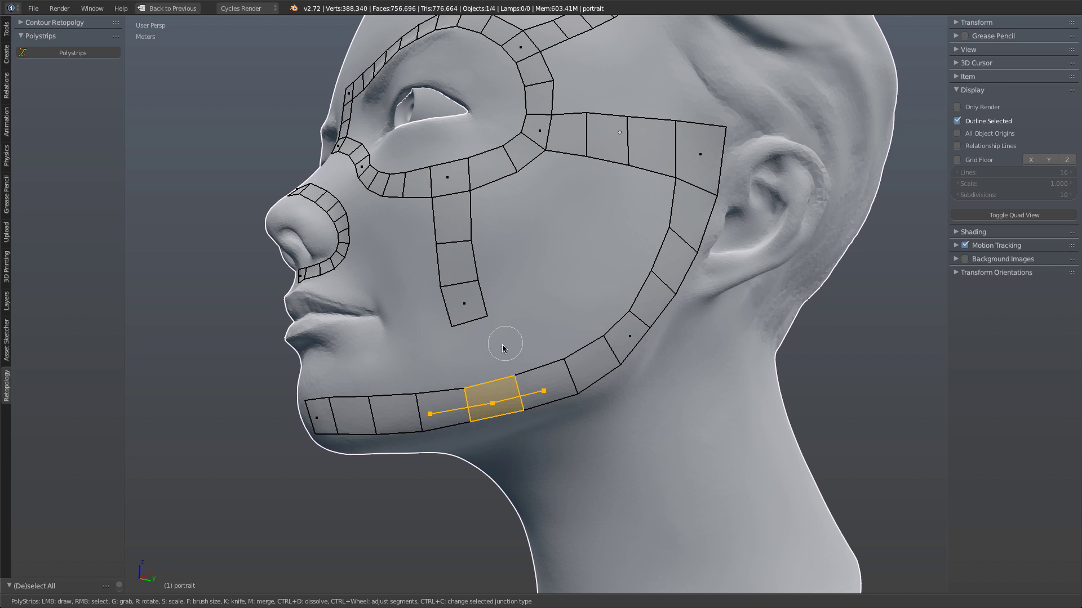
Step: Move the cheek strip's lower end down, merge it with the new jawline junction, and scale the merged junction
{"action": "key", "text": "g"}
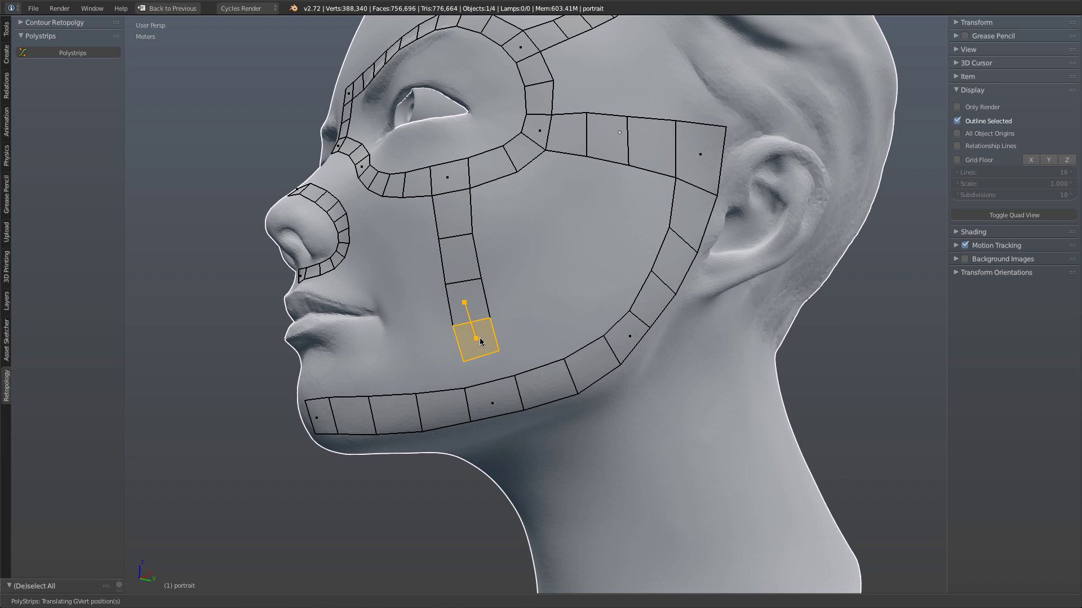
{"action": "left_click", "coordinate": [480, 340]}
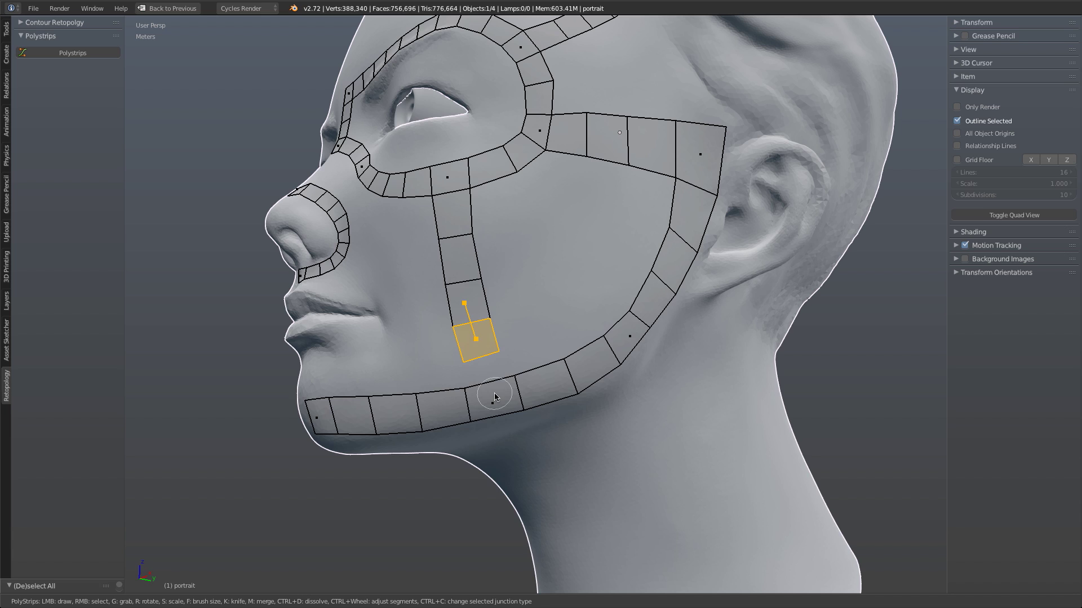
{"action": "key", "text": "m"}
{"action": "scroll", "coordinate": [495, 394], "scroll_direction": "down", "scroll_amount": 1}
{"action": "key", "text": "s"}
{"action": "left_click", "coordinate": [582, 426]}
Step: Commit the strips to a mesh and open that mesh in Edit Mode
{"action": "middle_click_drag", "start_coordinate": [573, 265], "coordinate": [493, 412]}
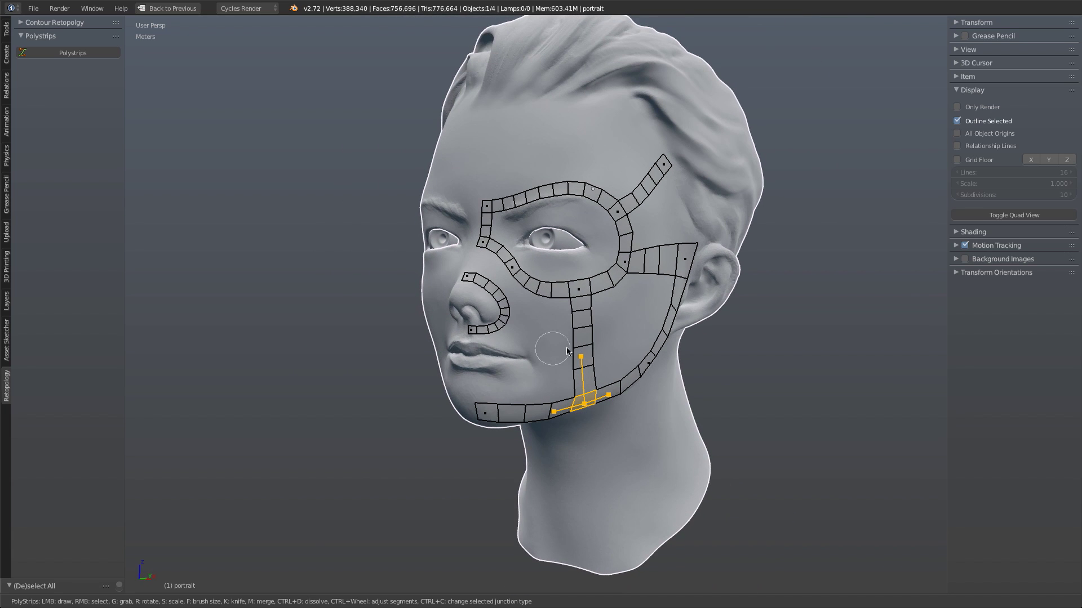
{"action": "scroll", "coordinate": [620, 343], "scroll_direction": "up", "scroll_amount": 3}
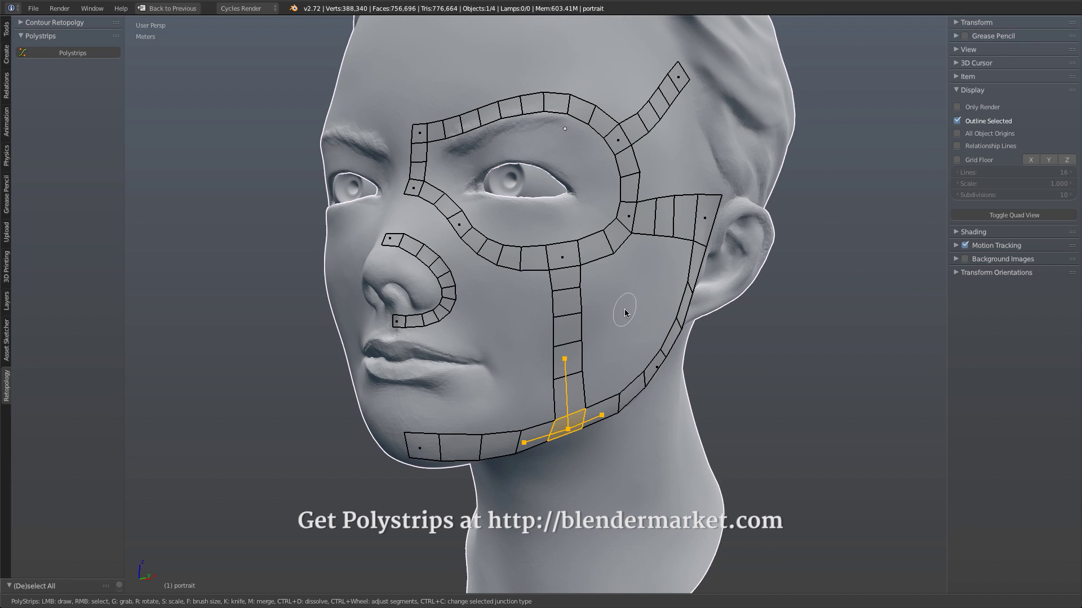
{"action": "middle_click_drag", "start_coordinate": [620, 273], "coordinate": [673, 324]}
{"action": "key", "text": "Tab"}
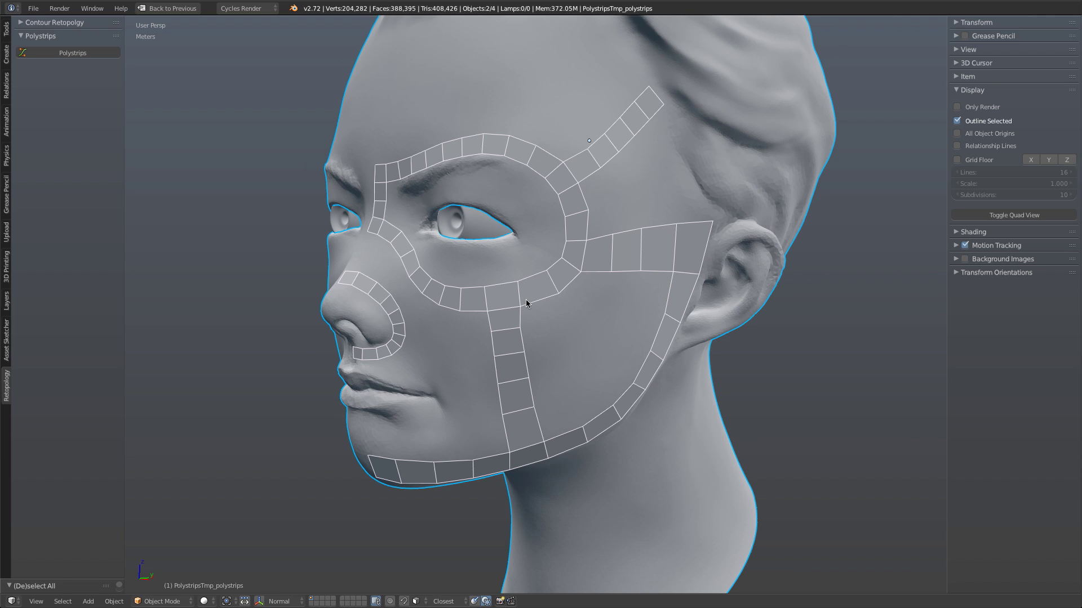
{"action": "key", "text": "Tab"}
{"action": "middle_click_drag", "start_coordinate": [615, 341], "coordinate": [693, 310]}
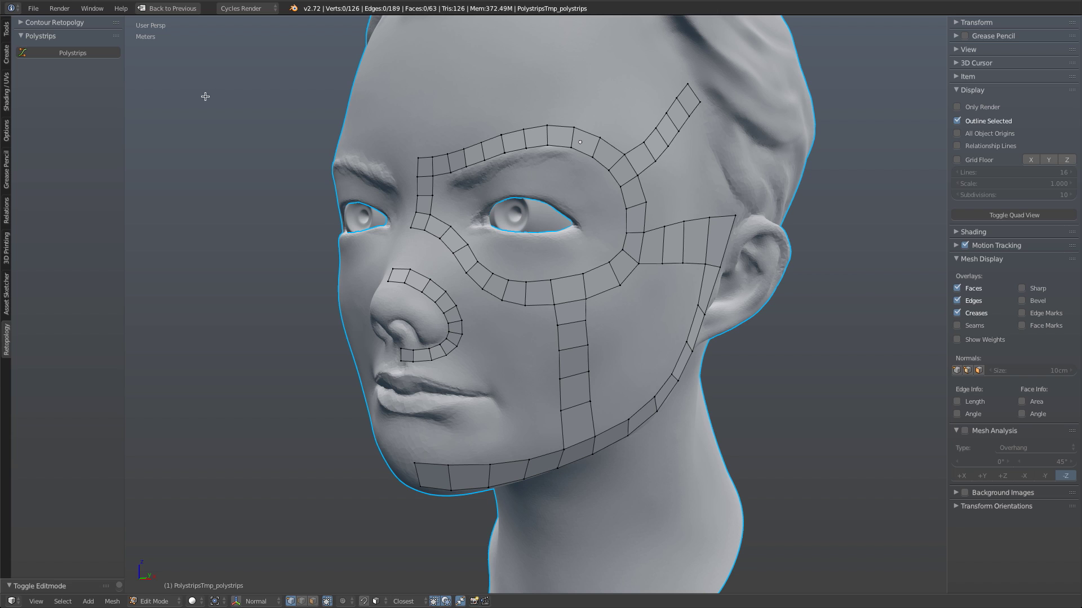
Step: Restart Polystrips on the mesh and draw a narrow strip from the upper lip's middle around the mouth corner to below the lower lip
{"action": "left_click", "coordinate": [79, 56]}
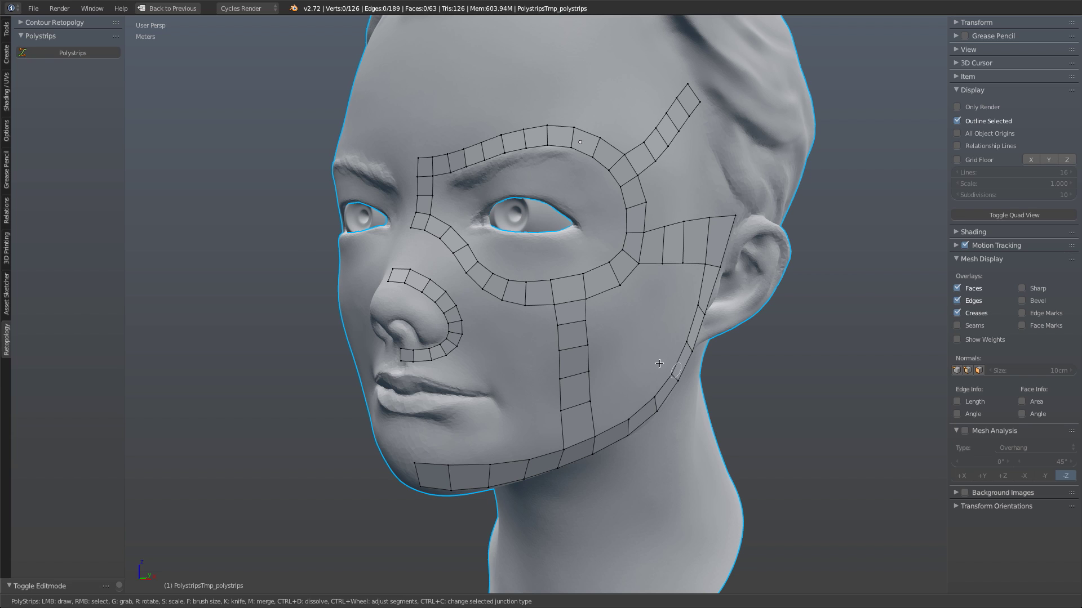
{"action": "middle_click_drag", "start_coordinate": [621, 338], "coordinate": [634, 178]}
{"action": "scroll", "coordinate": [546, 263], "scroll_direction": "up", "scroll_amount": 1}
{"action": "middle_click_drag", "start_coordinate": [527, 248], "coordinate": [680, 291], "text": "shift"}
{"action": "scroll", "coordinate": [678, 289], "scroll_direction": "up", "scroll_amount": 3}
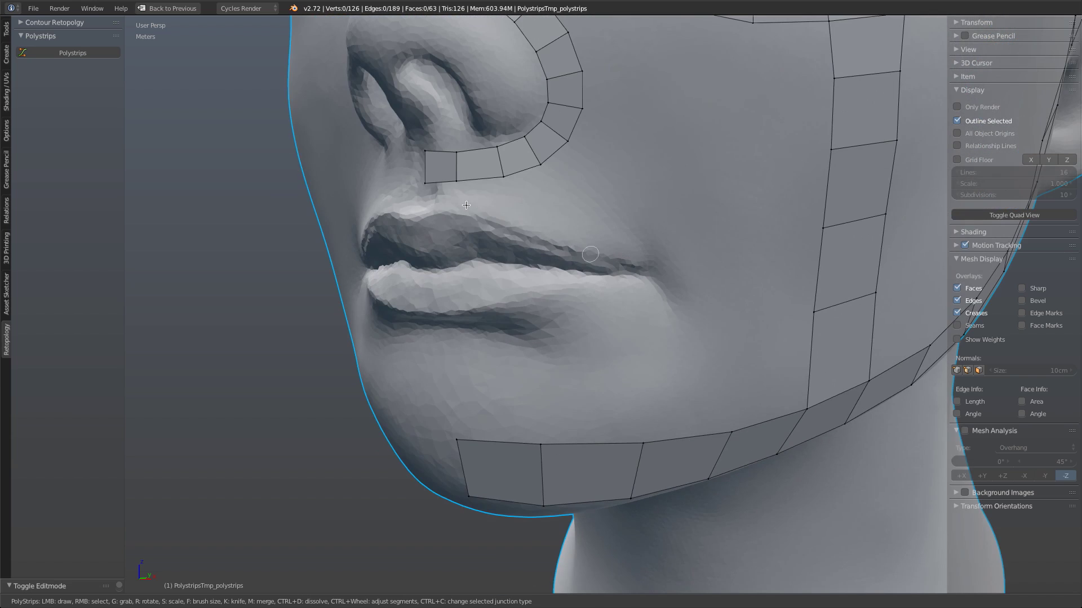
{"action": "mouse_move", "coordinate": [442, 208]}
{"action": "left_mouse_down"}
{"action": "mouse_move", "coordinate": [648, 253]}
{"action": "mouse_move", "coordinate": [631, 303]}
{"action": "mouse_move", "coordinate": [440, 319]}
{"action": "left_mouse_up"}
{"action": "scroll", "coordinate": [476, 319], "scroll_direction": "down", "scroll_amount": 4}
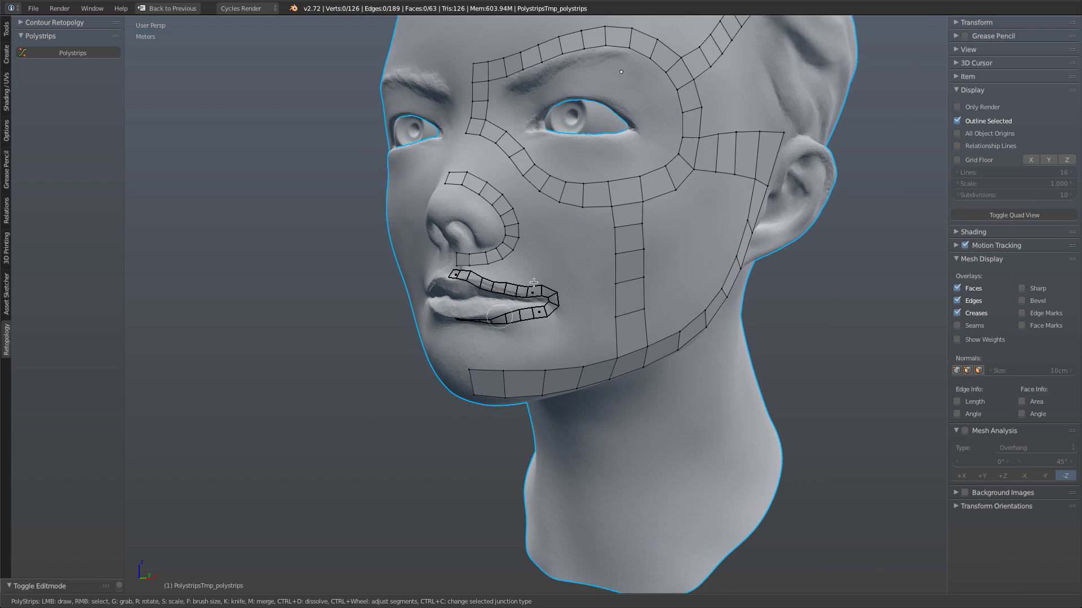
Step: Scale and reposition the lip strip's end junction below the middle of the lower lip
{"action": "middle_click_drag", "start_coordinate": [476, 320], "coordinate": [606, 224]}
{"action": "scroll", "coordinate": [605, 224], "scroll_direction": "up", "scroll_amount": 3}
{"action": "right_click", "coordinate": [531, 215]}
{"action": "key", "text": "s"}
{"action": "left_click", "coordinate": [678, 274]}
{"action": "key", "text": "g"}
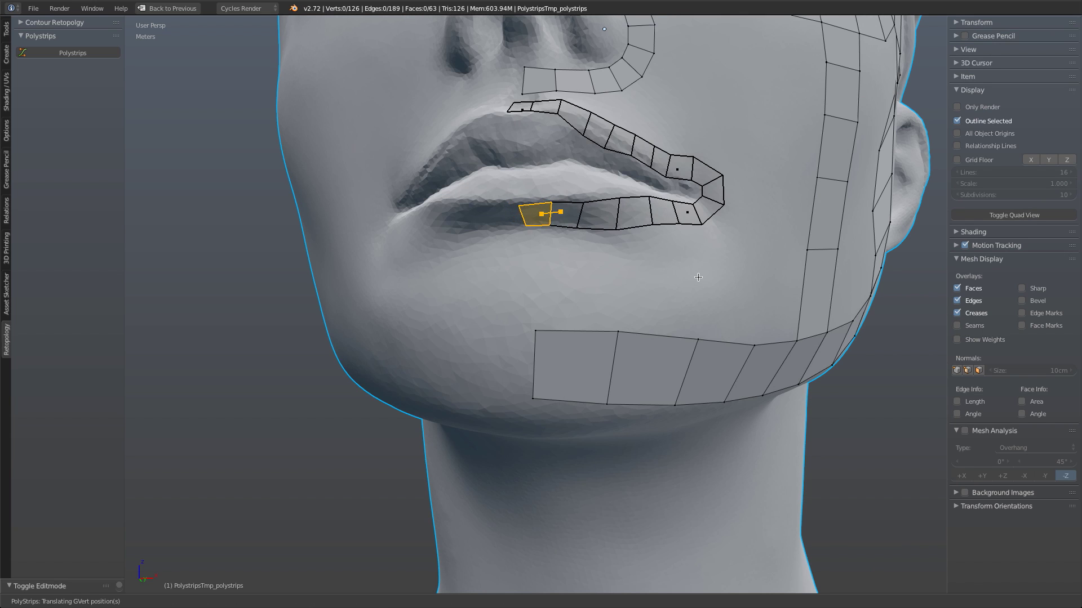
{"action": "left_click", "coordinate": [698, 273]}
Step: Scale the lip strip's end junction at the middle of the upper lip
{"action": "middle_click_drag", "start_coordinate": [675, 254], "coordinate": [620, 288]}
{"action": "right_click", "coordinate": [502, 309]}
{"action": "key", "text": "s"}
{"action": "left_click", "coordinate": [616, 344]}
{"action": "key", "text": "s"}
{"action": "left_click", "coordinate": [620, 337]}
Step: Add one segment to the strip below the lower lip
{"action": "middle_click_drag", "start_coordinate": [656, 256], "coordinate": [654, 205]}
{"action": "middle_click_drag", "start_coordinate": [644, 197], "coordinate": [649, 239], "text": "shift"}
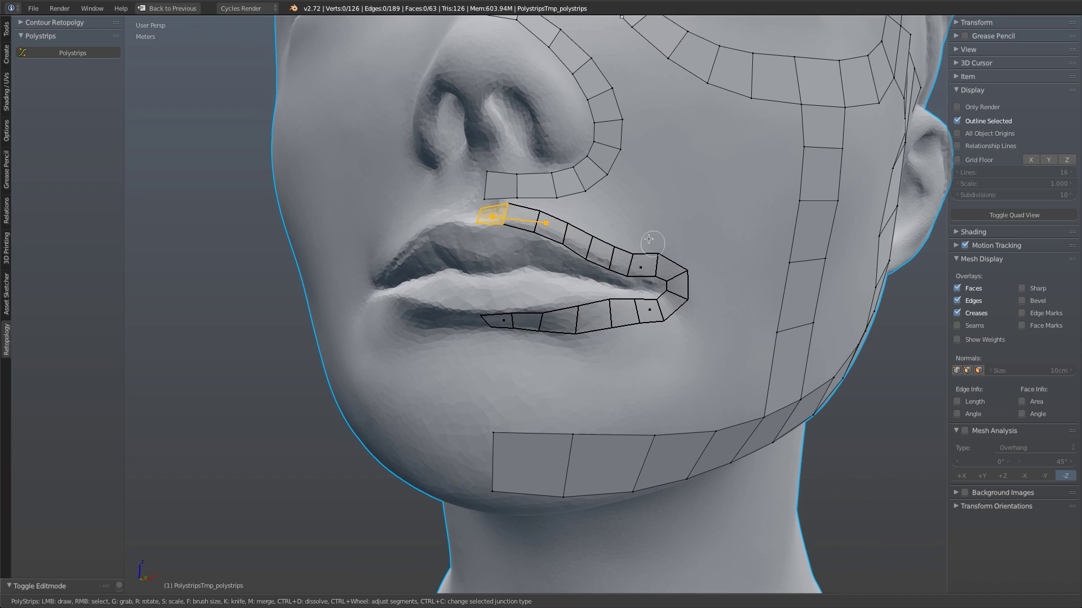
{"action": "right_click", "coordinate": [574, 234]}
{"action": "scroll", "coordinate": [584, 221], "scroll_direction": "up", "scroll_amount": 1}
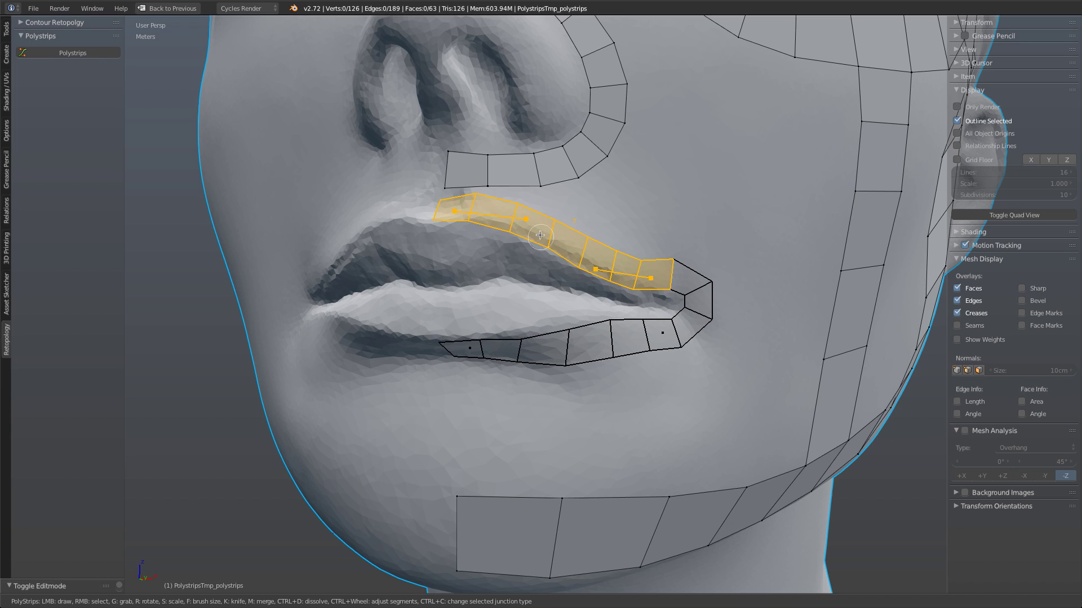
{"action": "right_click", "coordinate": [582, 356]}
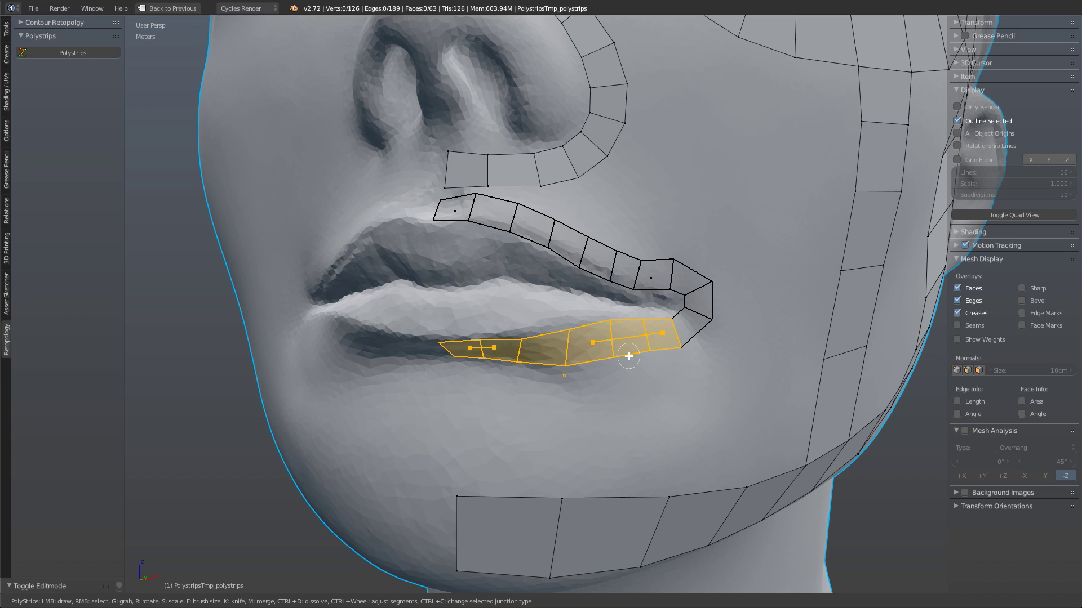
{"action": "scroll", "coordinate": [597, 355], "scroll_direction": "up", "scroll_amount": 1, "text": "ctrl"}
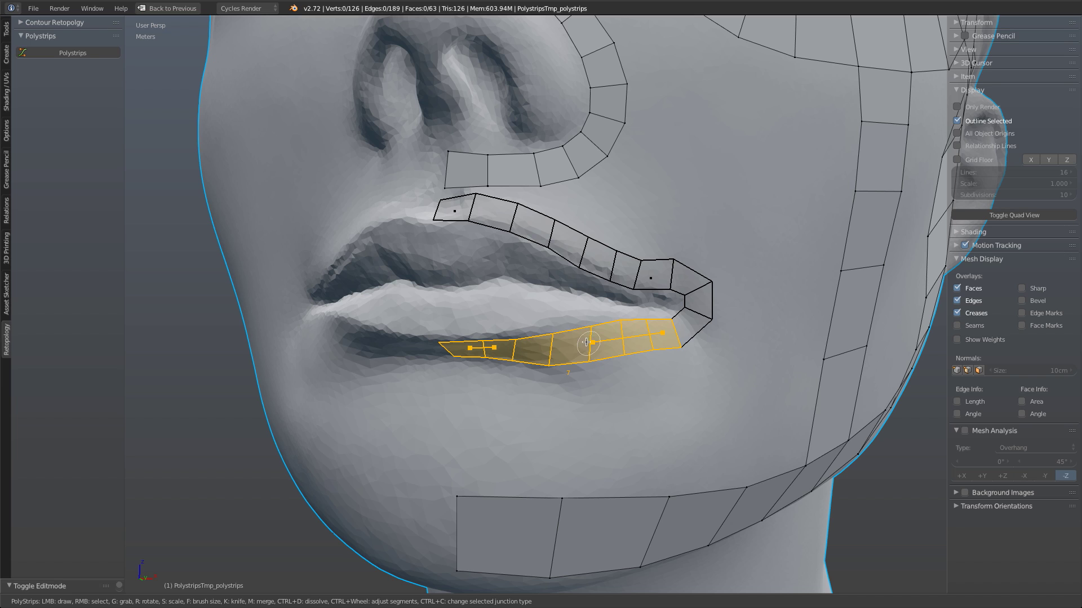
Step: Draw two roughly parallel strips across the upper forehead, one above the other
{"action": "middle_click_drag", "start_coordinate": [548, 273], "coordinate": [706, 342]}
{"action": "scroll", "coordinate": [708, 342], "scroll_direction": "up", "scroll_amount": 1}
{"action": "left_click", "coordinate": [631, 229]}
{"action": "mouse_move", "coordinate": [766, 170]}
{"action": "left_mouse_down"}
{"action": "mouse_move", "coordinate": [732, 185]}
{"action": "mouse_move", "coordinate": [543, 207]}
{"action": "left_mouse_up"}
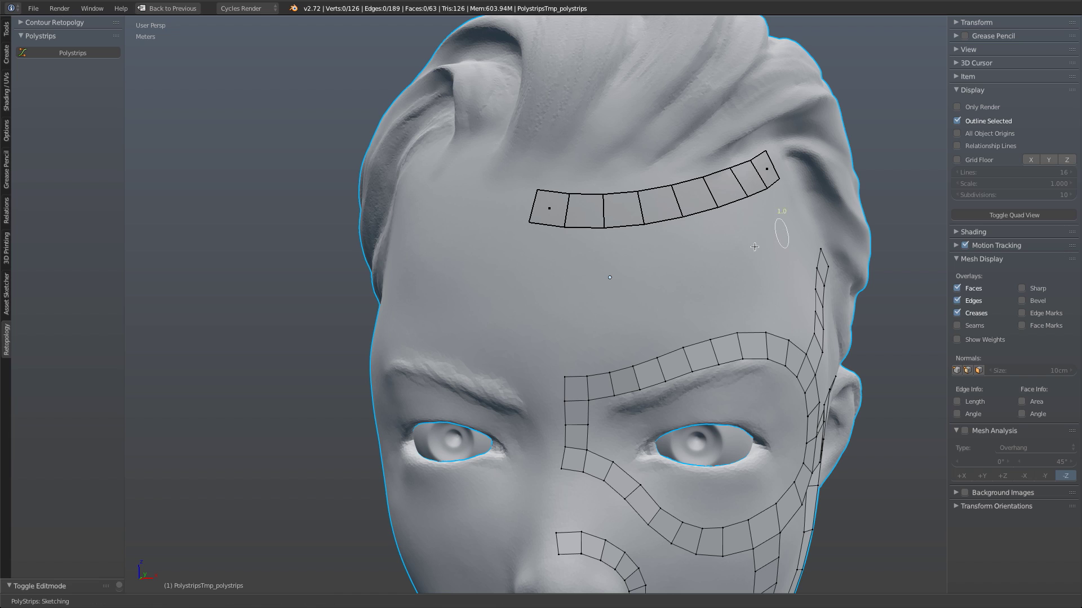
{"action": "left_click_drag", "start_coordinate": [783, 221], "coordinate": [542, 282]}
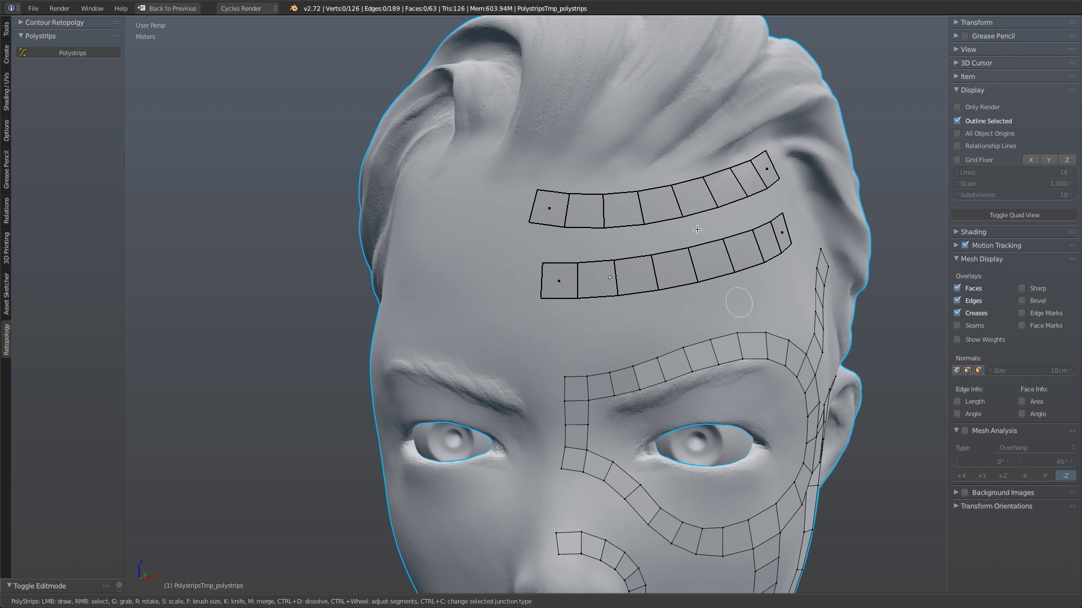
{"action": "right_click", "coordinate": [670, 223]}
{"action": "right_click", "coordinate": [676, 269]}
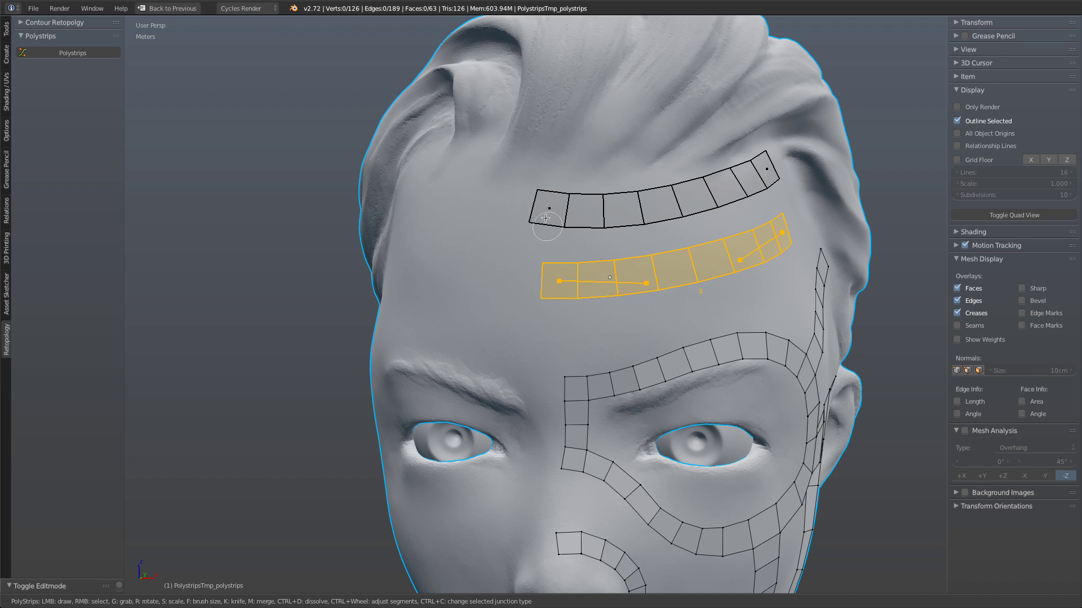
Step: Commit the newly drawn strips to the mesh
{"action": "key", "text": "Return"}
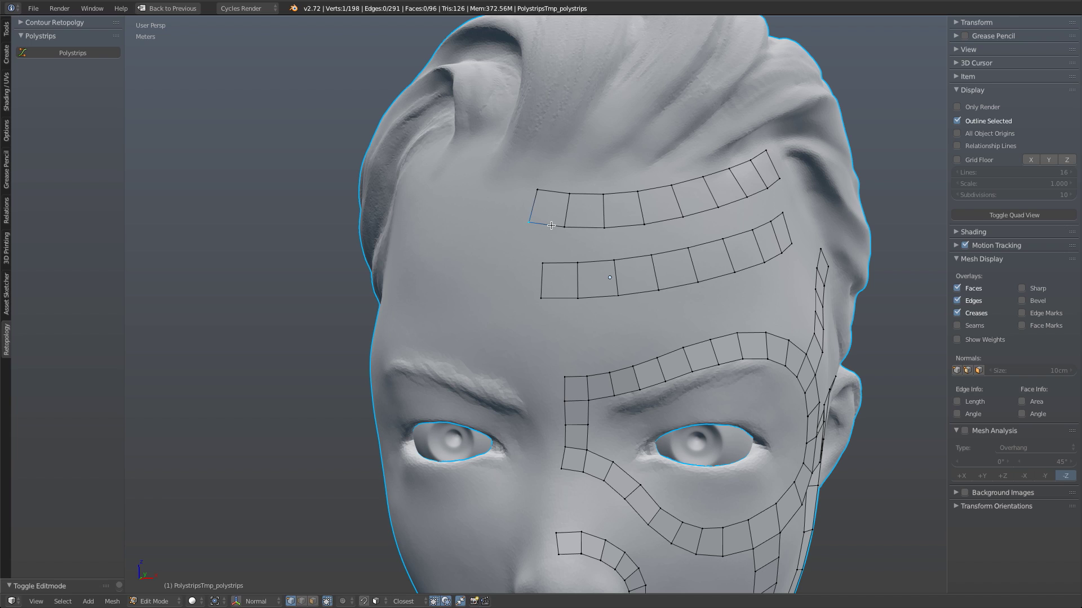
Step: Select the facing edge loops of the two forehead strips and fill the gap with Bridge Edge Loops
{"action": "left_click", "coordinate": [619, 263], "text": "alt"}
{"action": "left_click", "coordinate": [581, 227], "text": "alt+shift"}
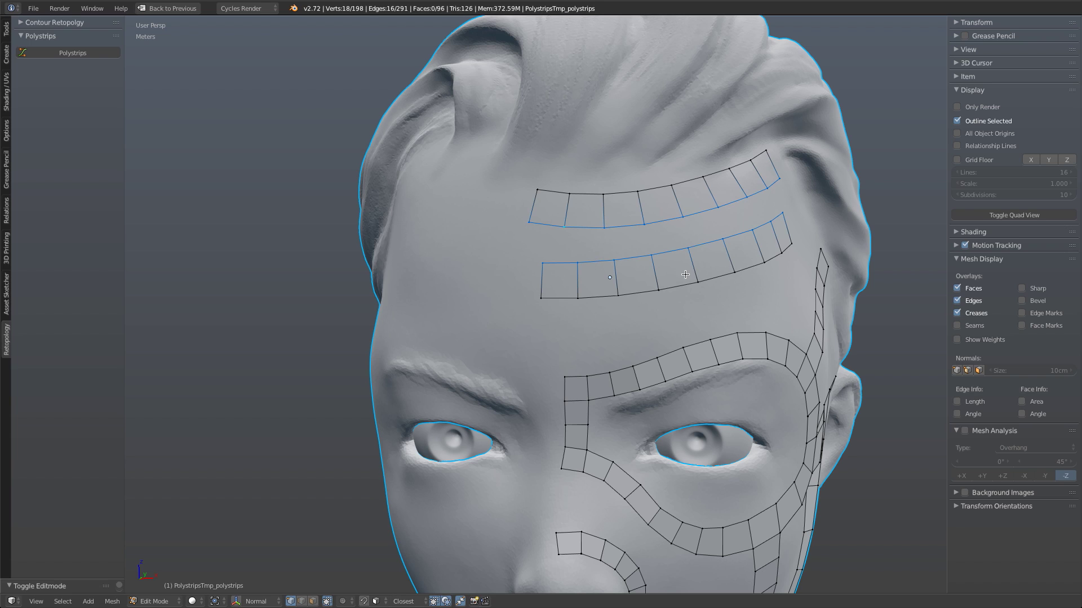
{"action": "key", "text": "ctrl+e"}
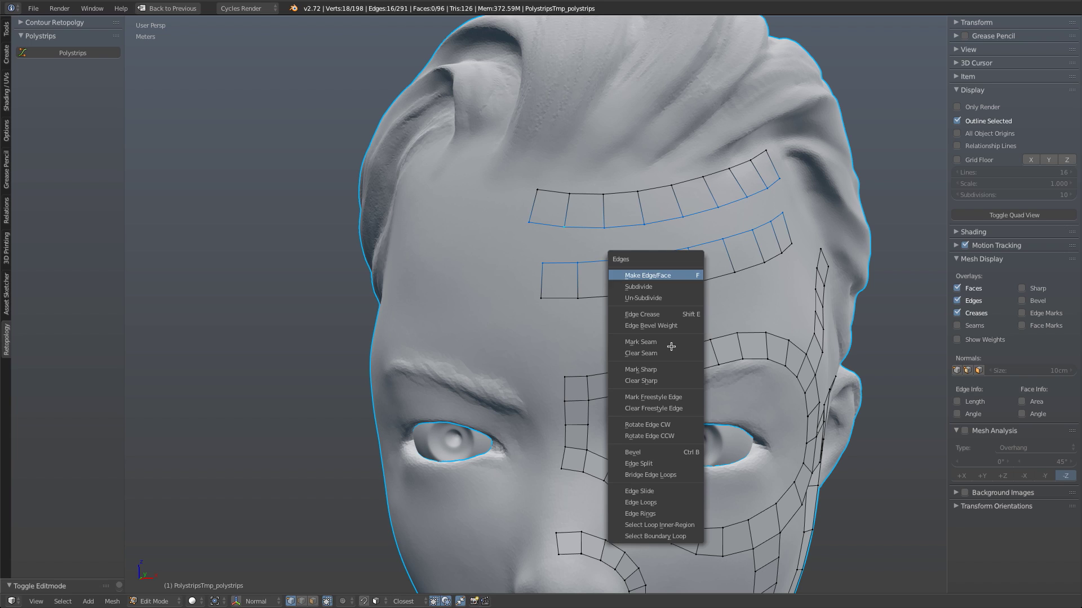
{"action": "left_click", "coordinate": [655, 475]}
{"action": "middle_click_drag", "start_coordinate": [655, 475], "coordinate": [726, 310]}
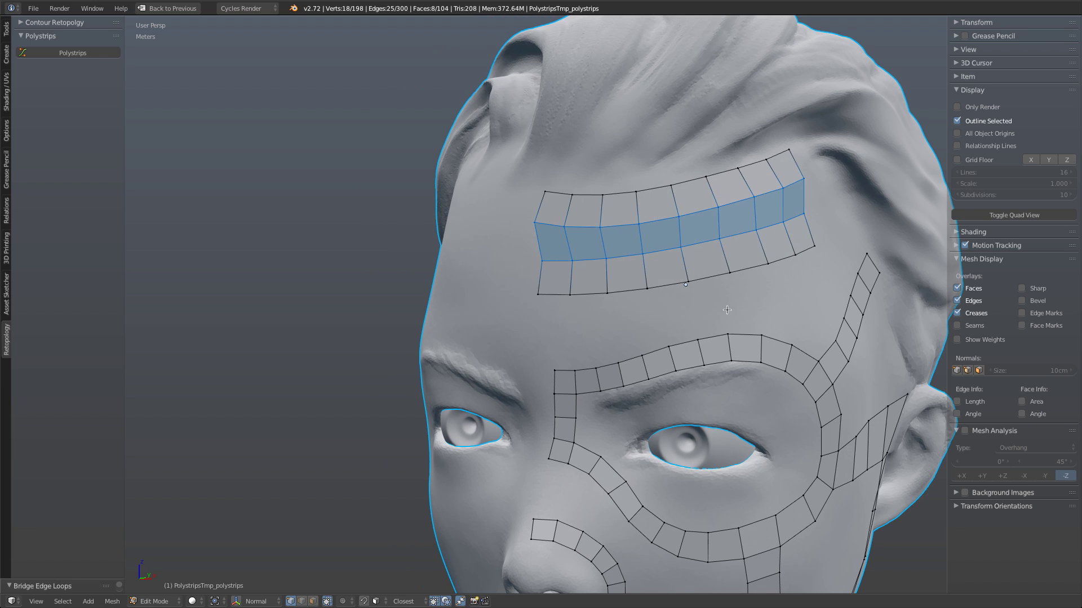
Step: Select all geometry linked to the bridged forehead strips and delete it
{"action": "key", "text": "ctrl+l"}
{"action": "key", "text": "x"}
{"action": "left_click", "coordinate": [738, 268]}
{"action": "middle_click_drag", "start_coordinate": [738, 269], "coordinate": [703, 301]}
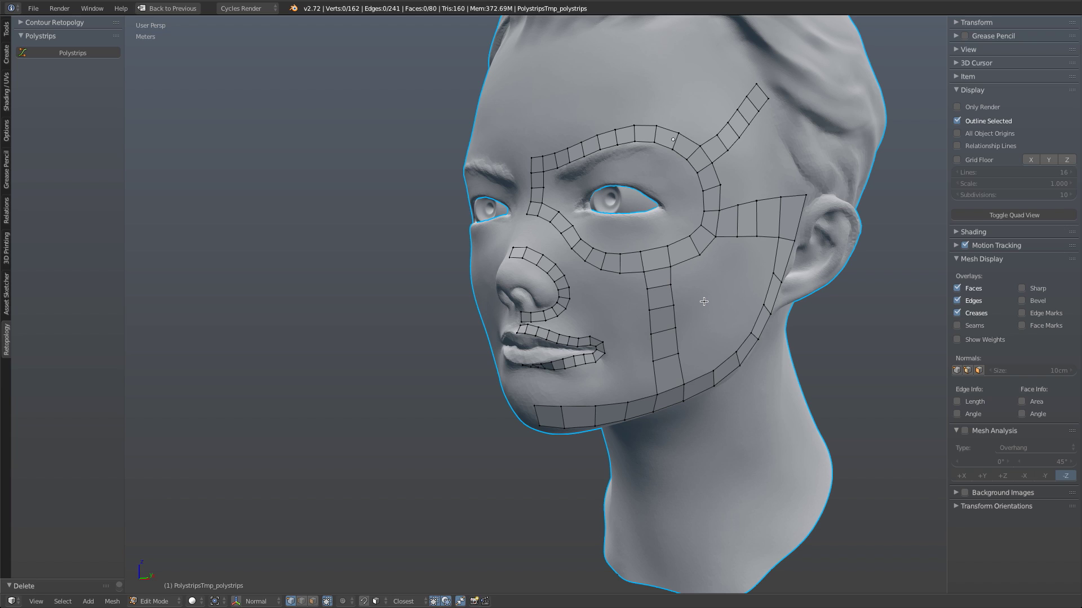